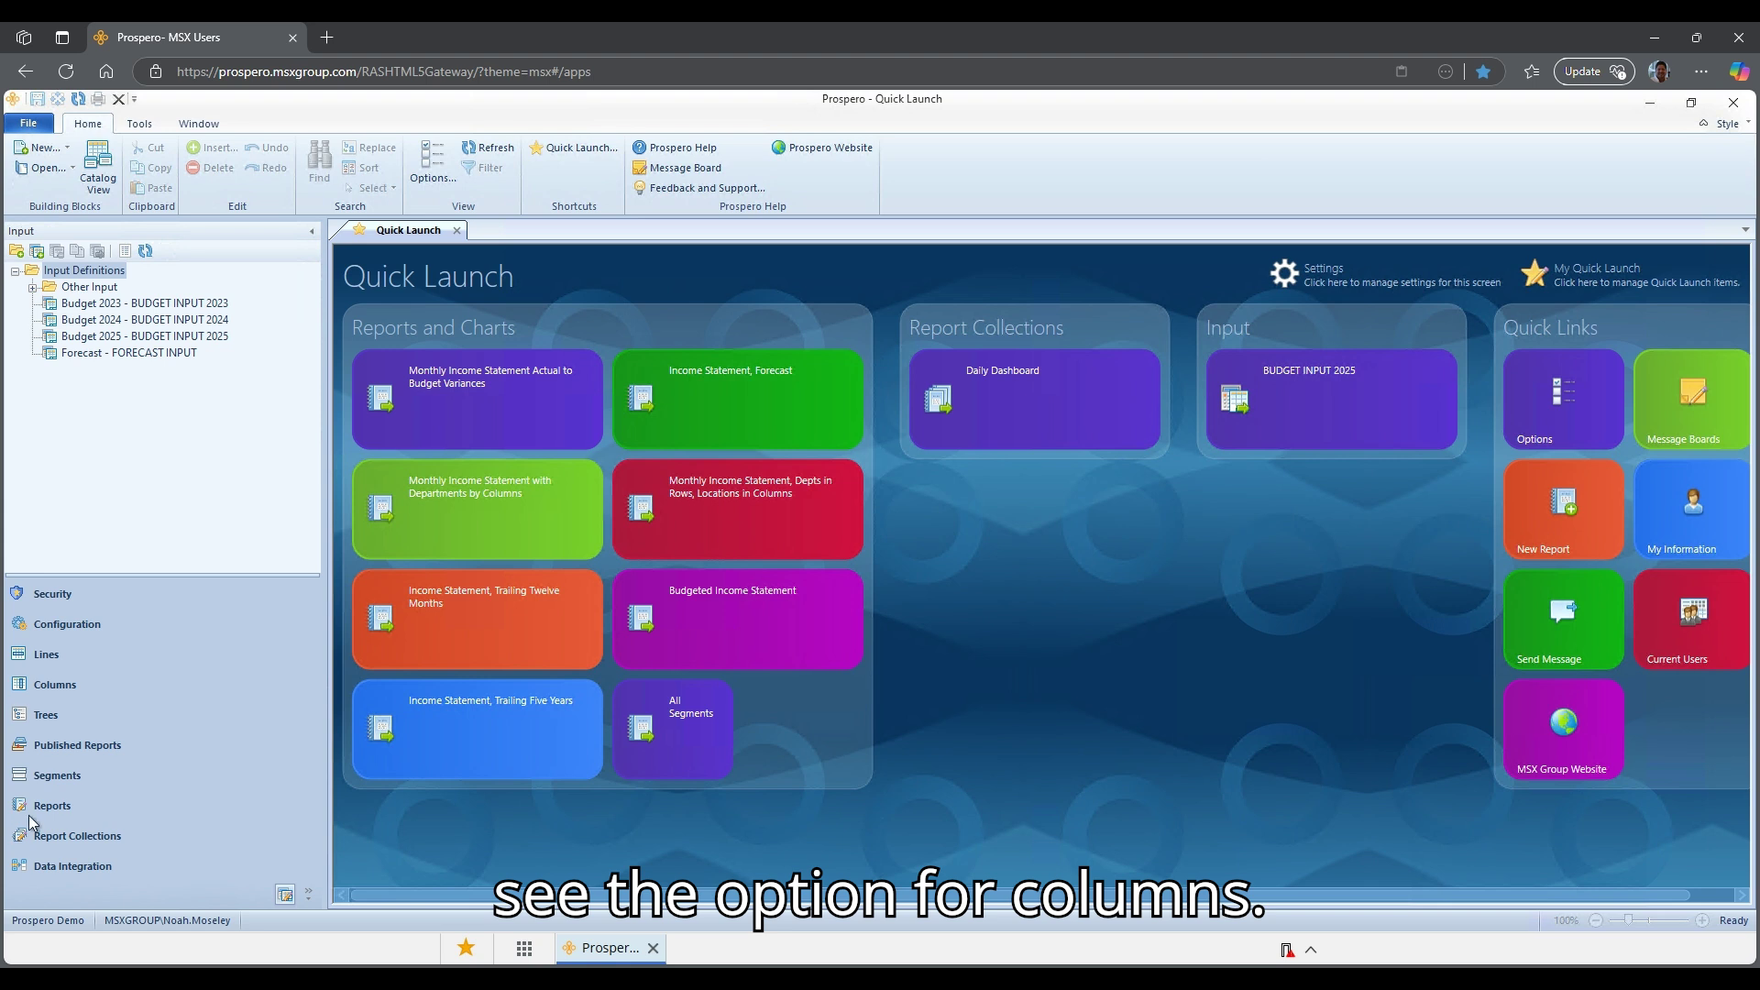
Start a copy of the Forecast column definition from the Input folder of the column definitions.
{"action": "left_click", "coordinate": [105, 694]}
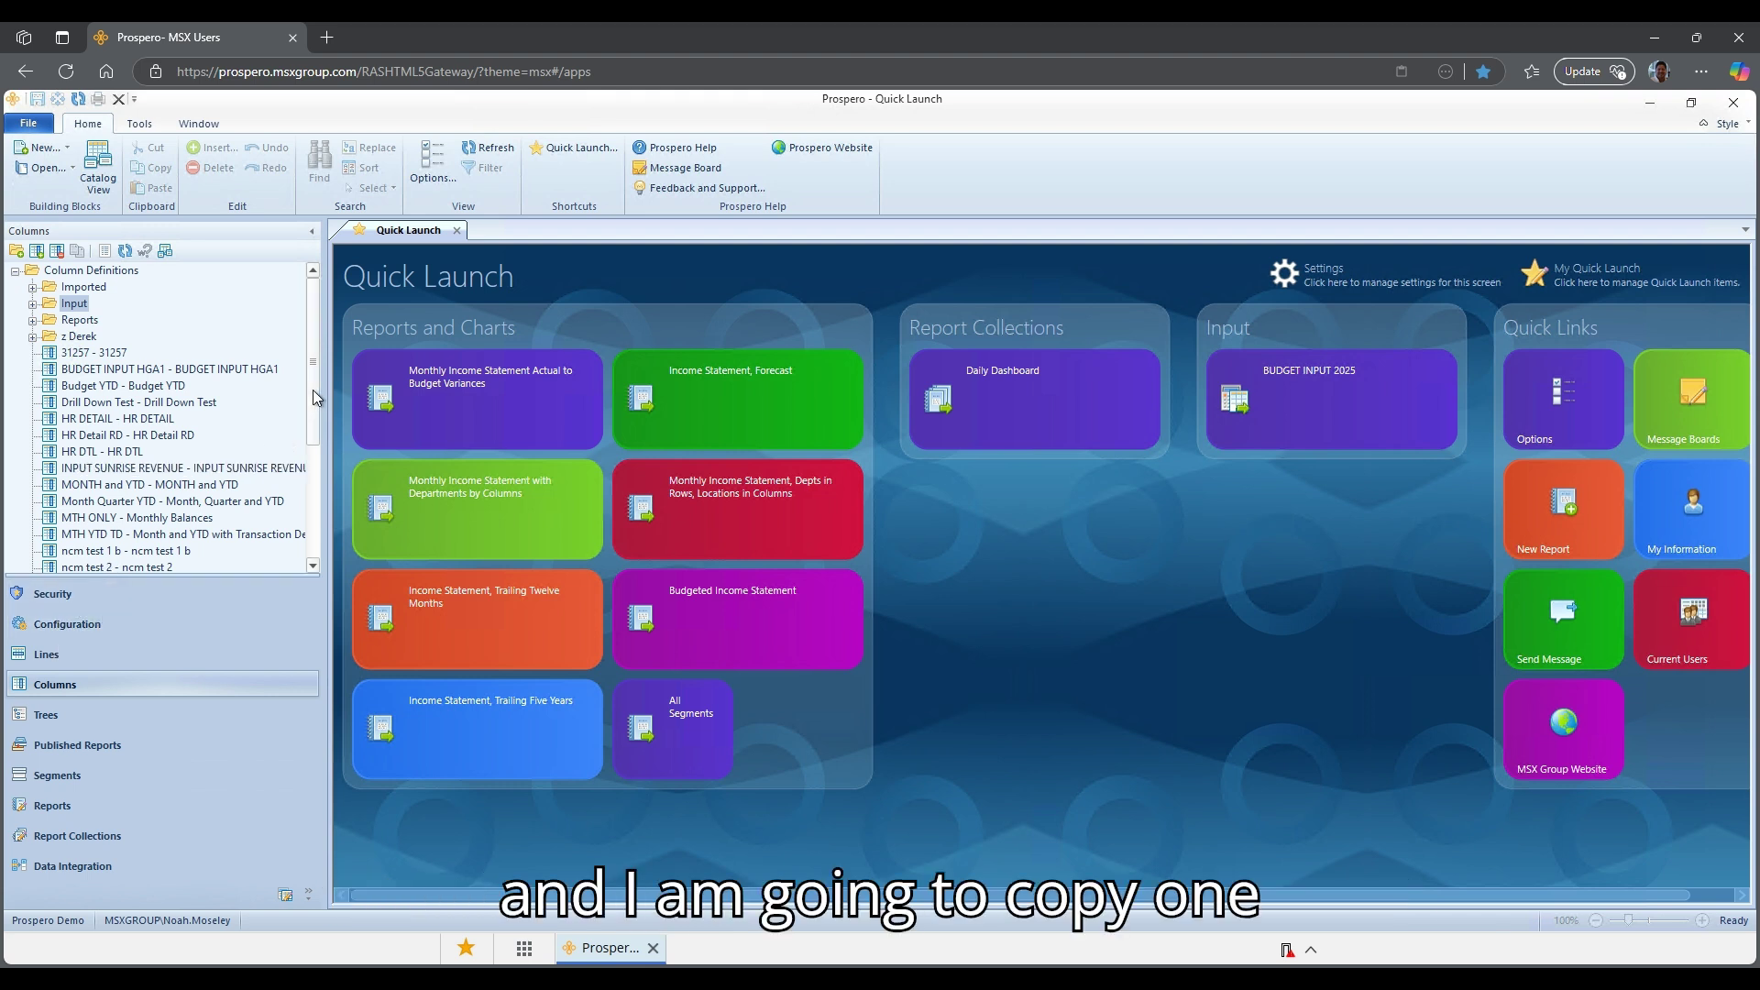
{"action": "left_click", "coordinate": [32, 337]}
{"action": "left_click", "coordinate": [33, 305]}
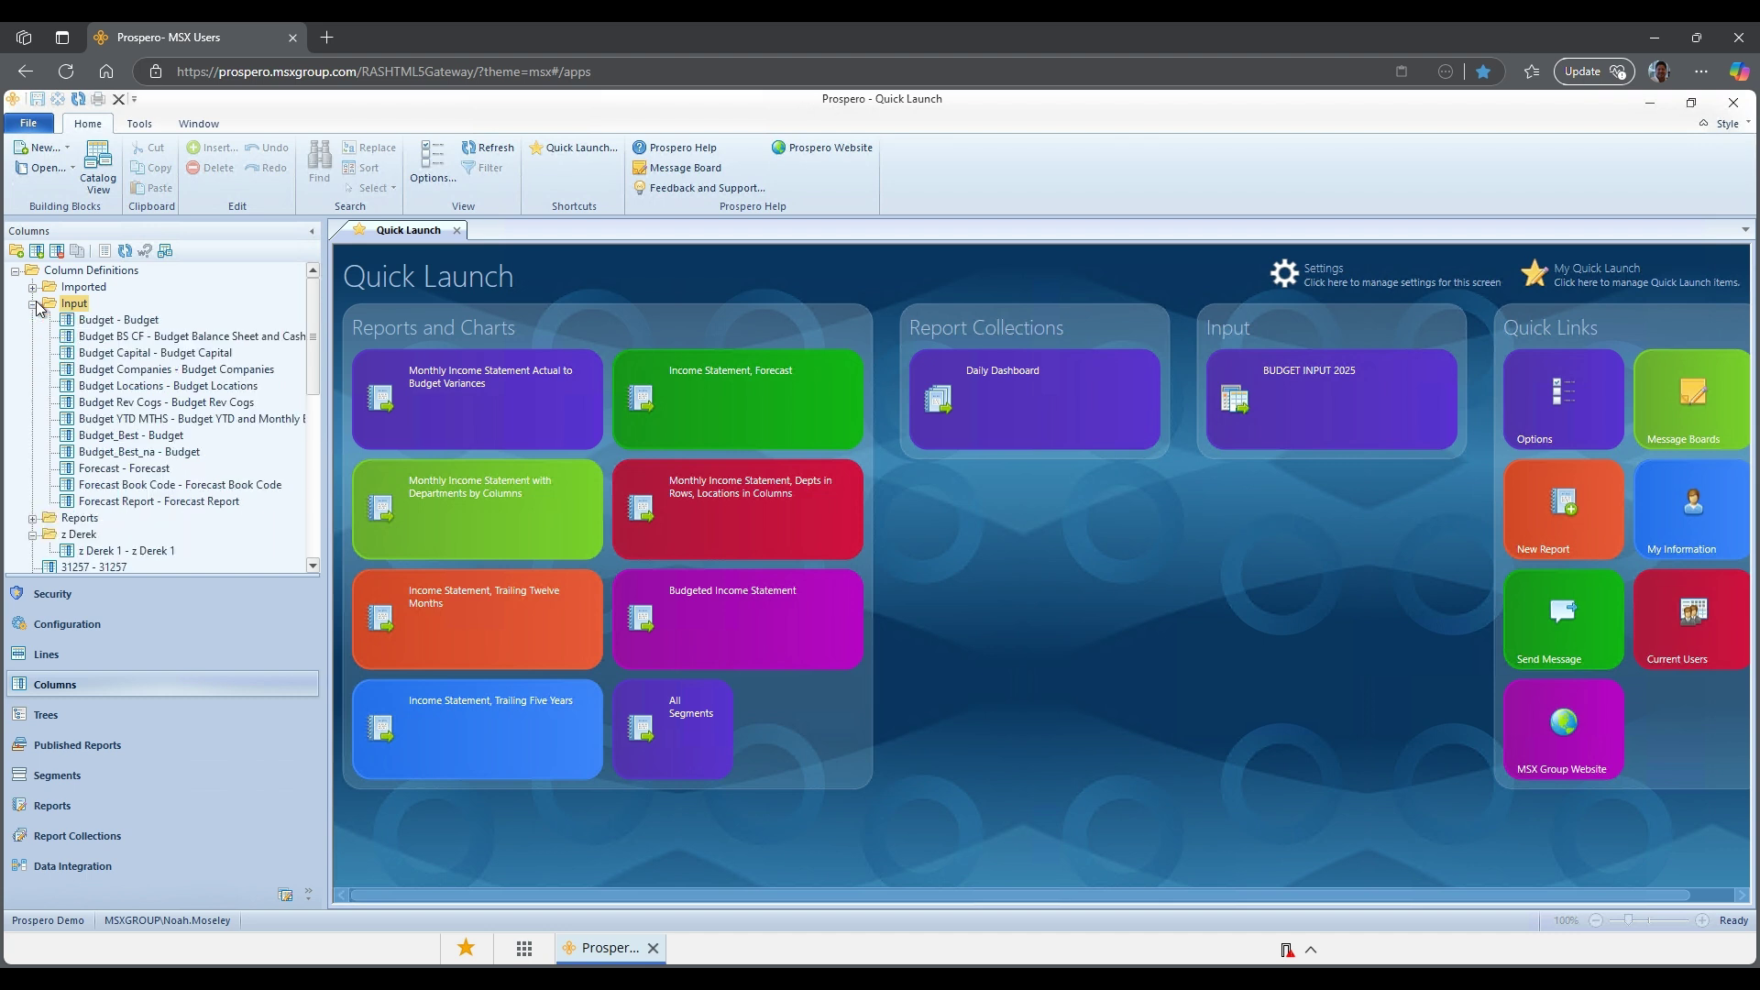
{"action": "left_click", "coordinate": [142, 469]}
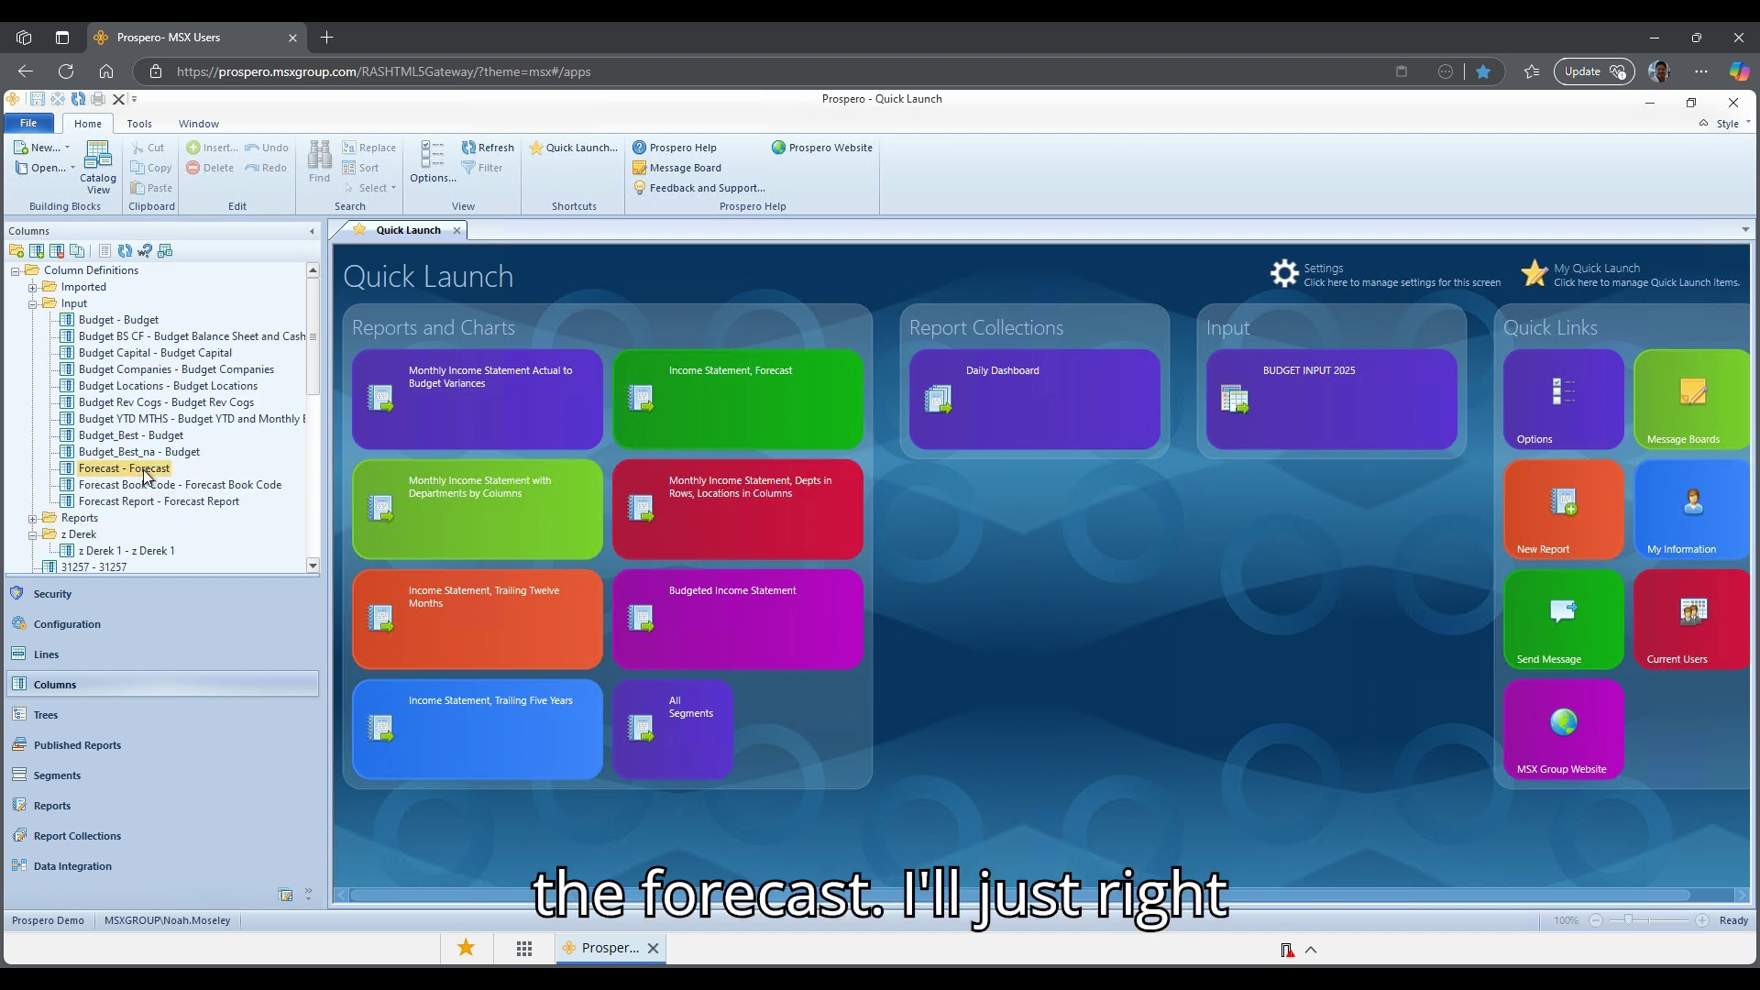
{"action": "right_click", "coordinate": [148, 475]}
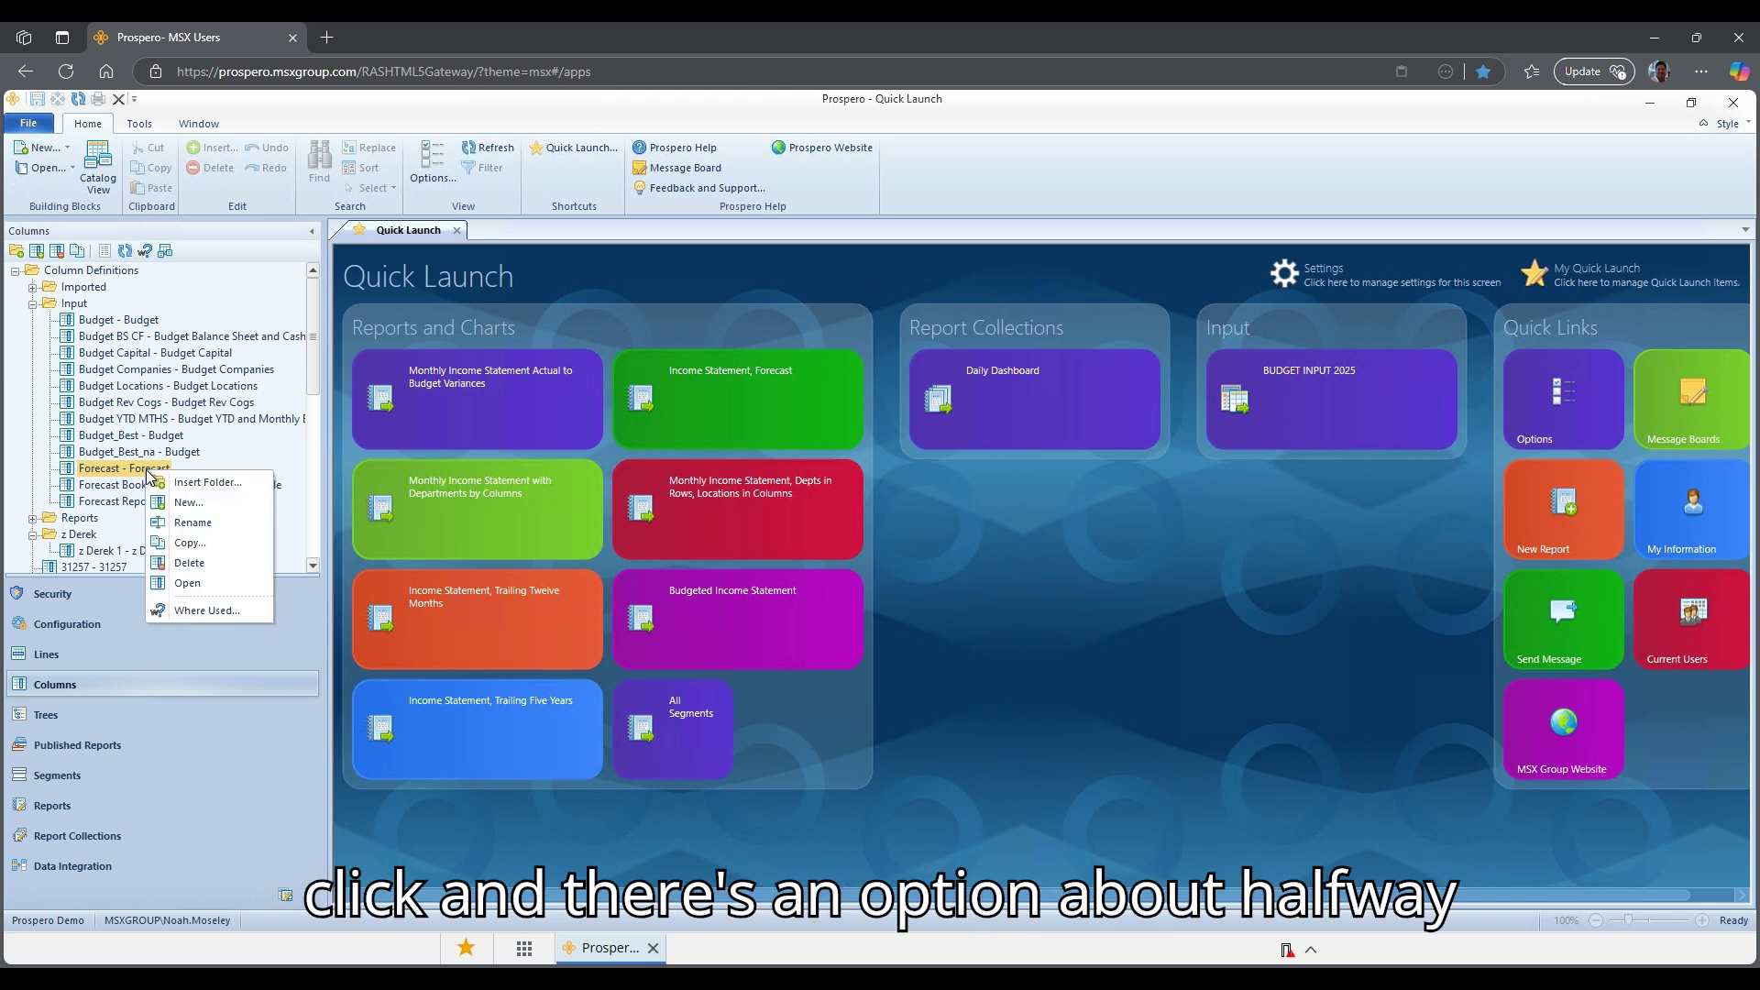
{"action": "left_click", "coordinate": [182, 545]}
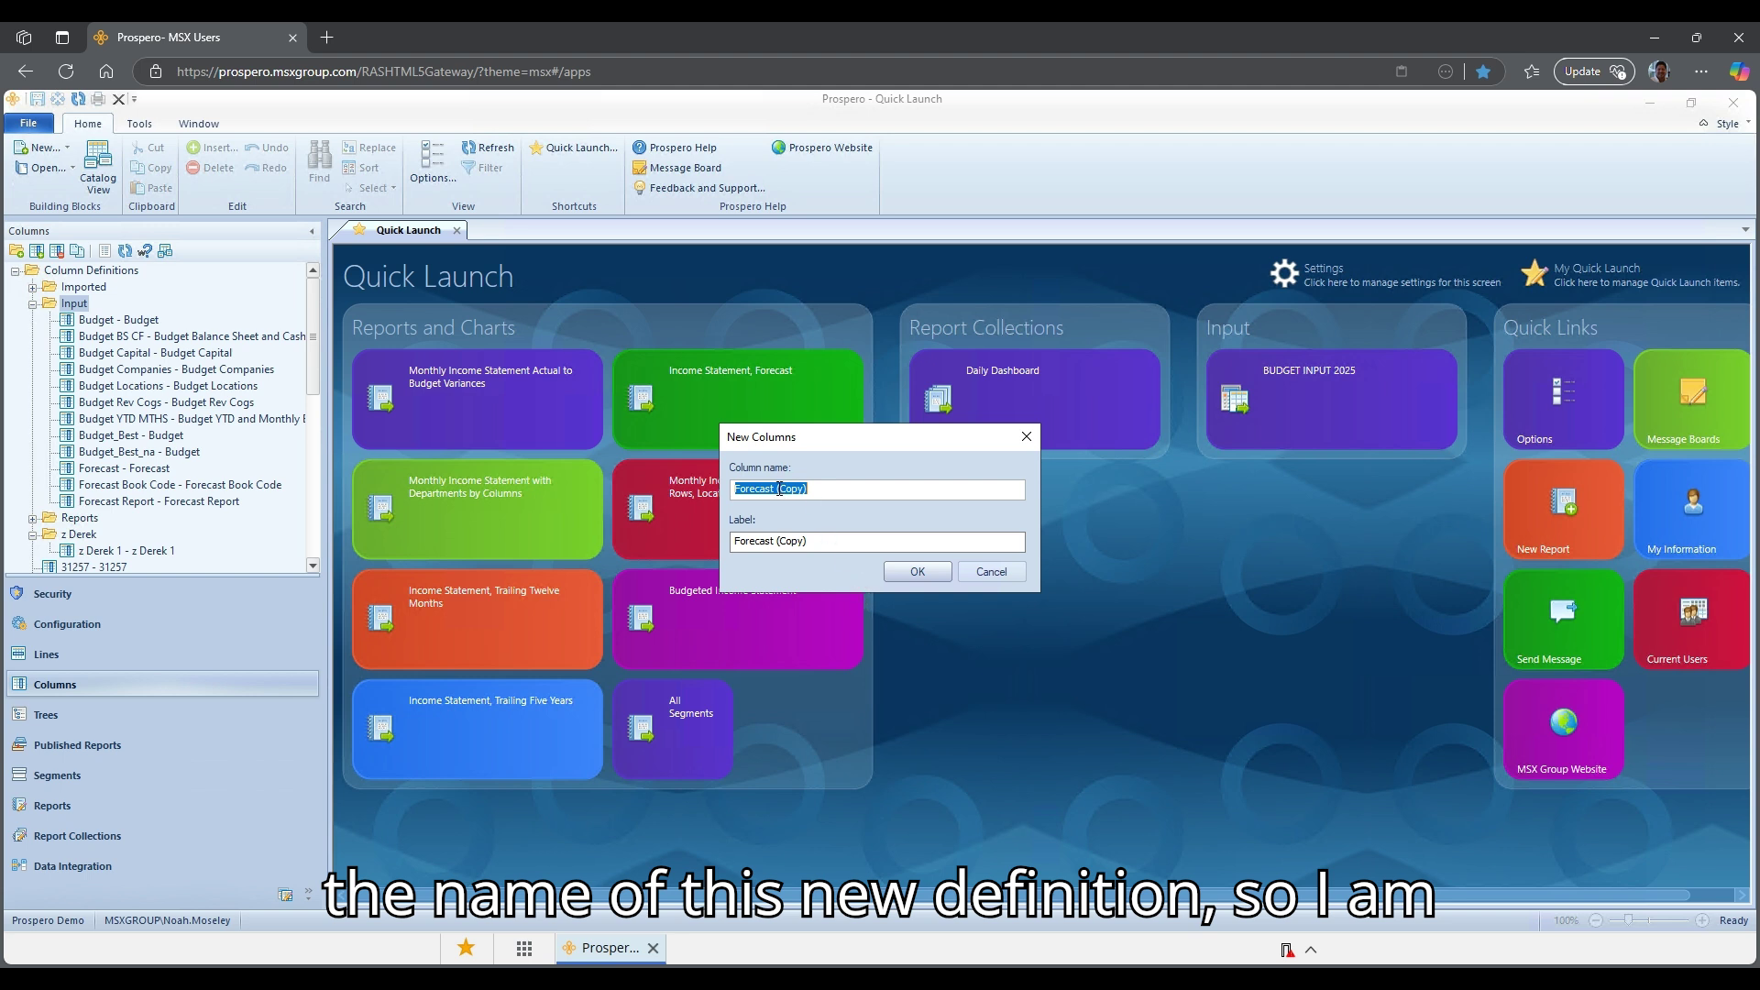
Set both the name and label of the copied column definition to Forecast Q1 and create it.
{"action": "left_click_drag", "start_coordinate": [777, 488], "coordinate": [890, 488]}
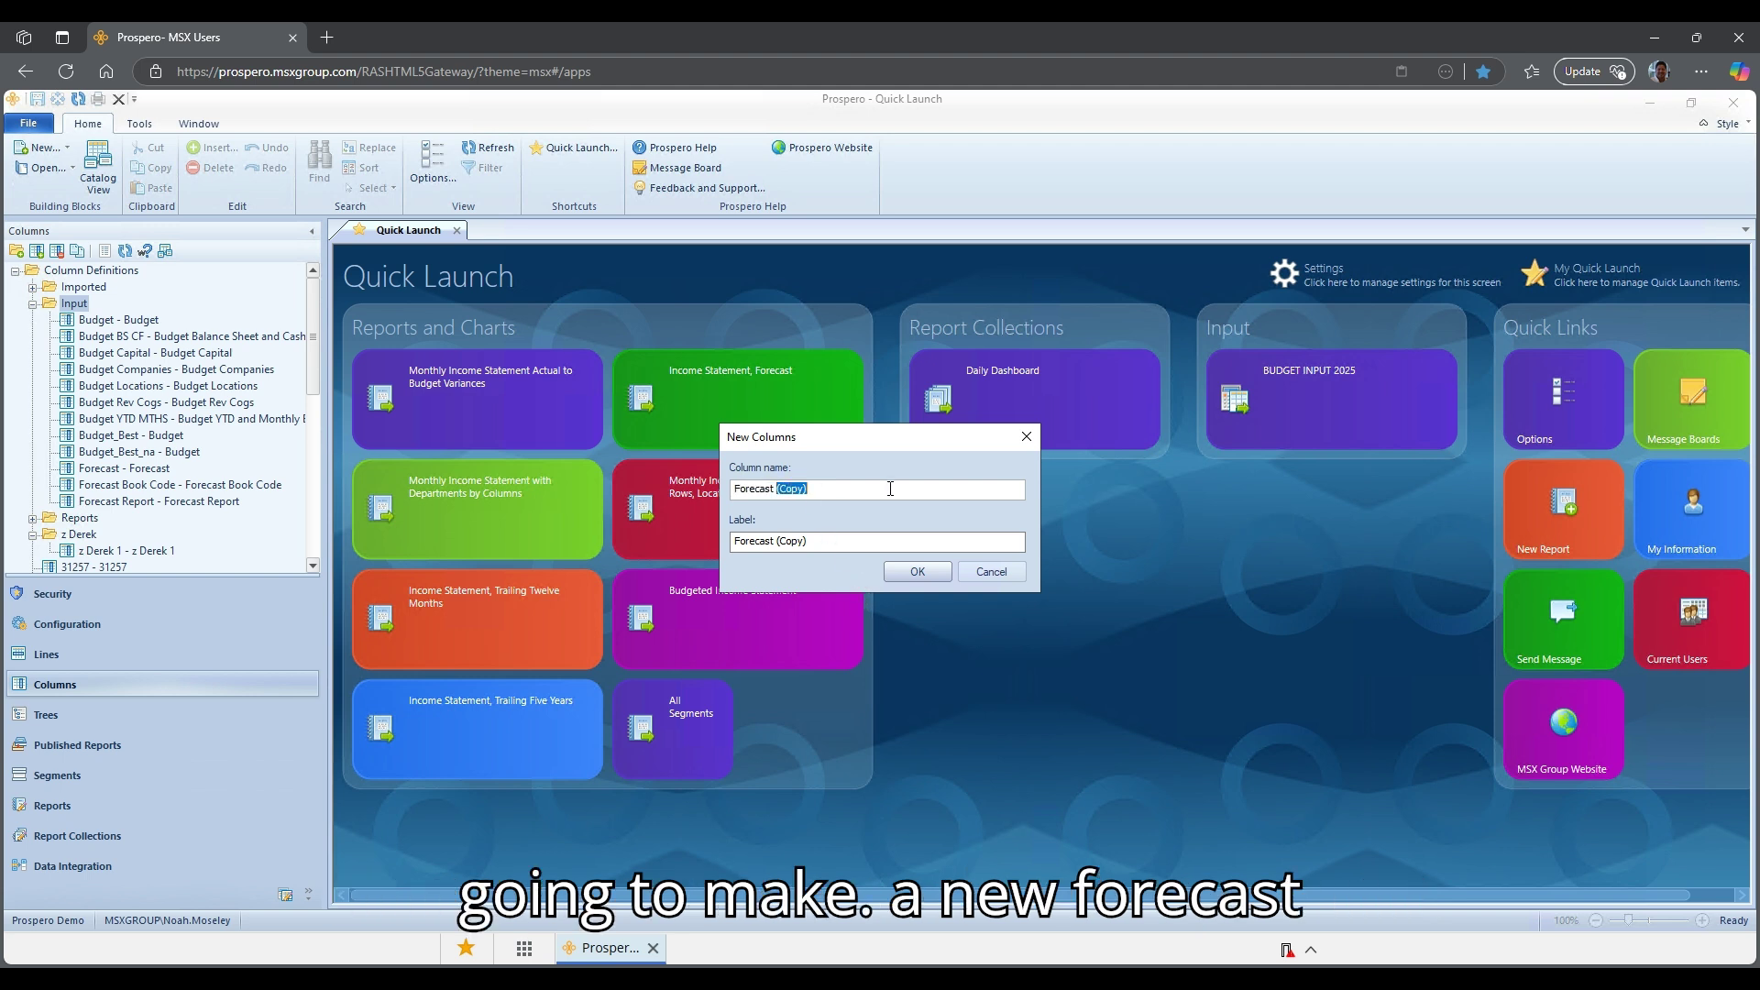
{"action": "key", "text": "BackSpace"}
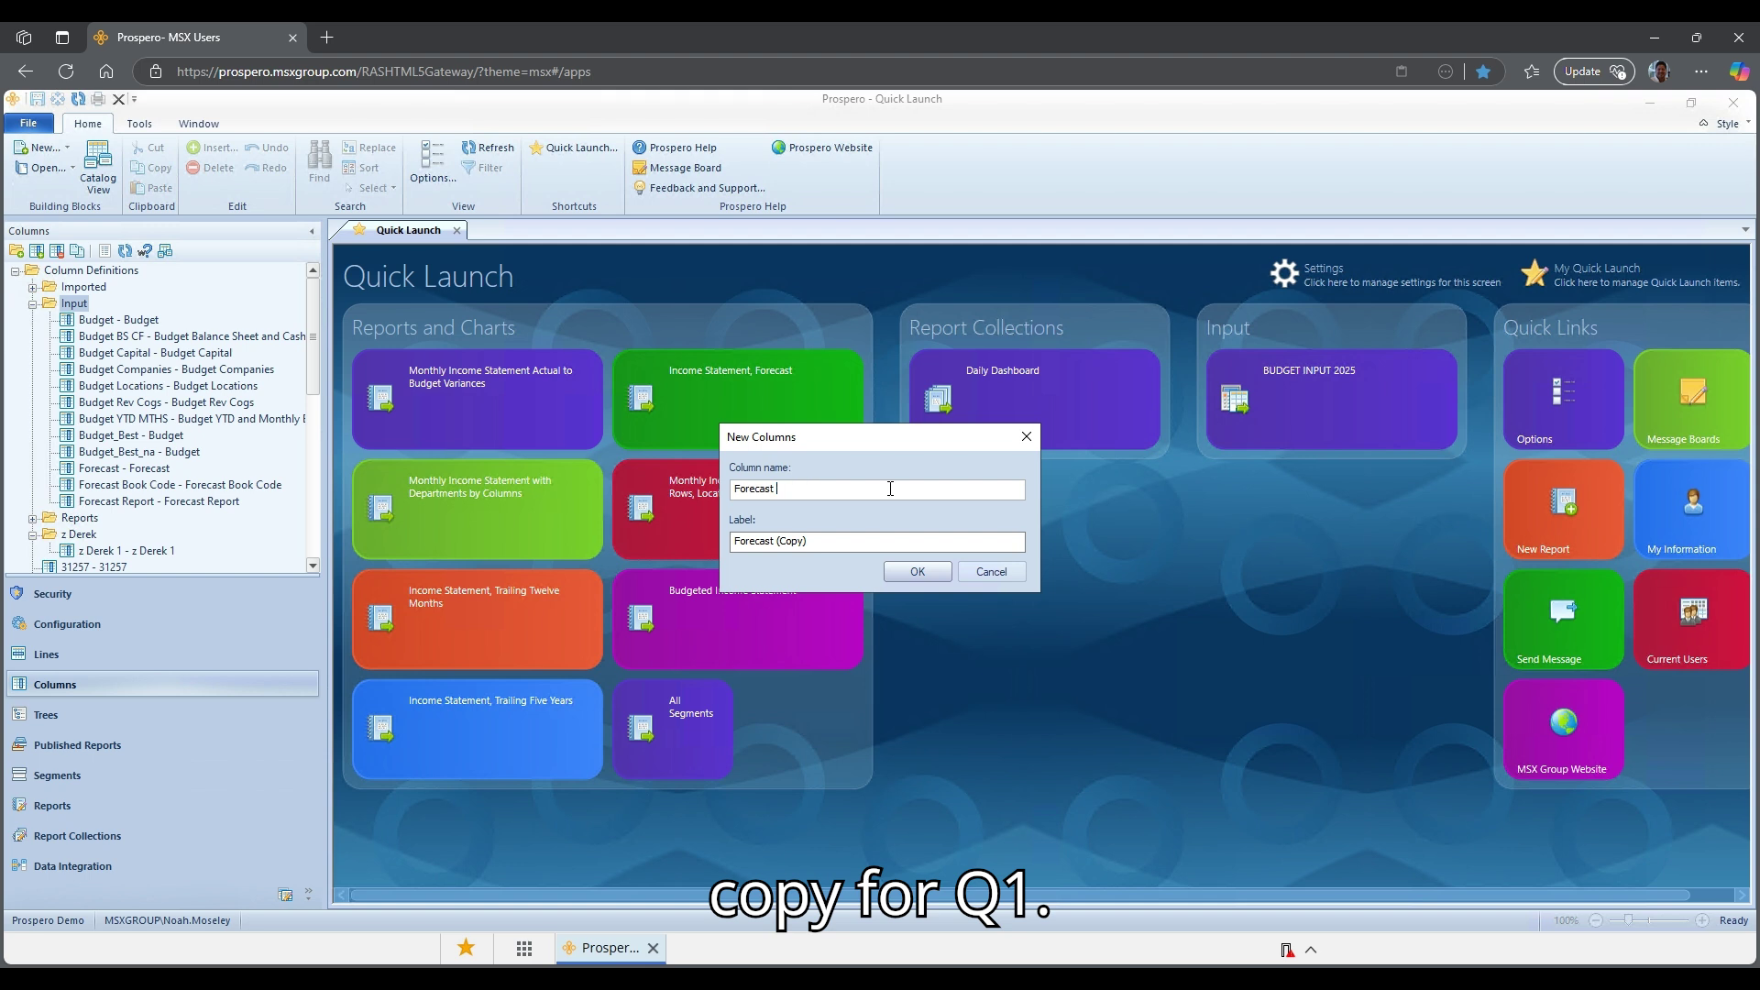
{"action": "type", "text": "Q1"}
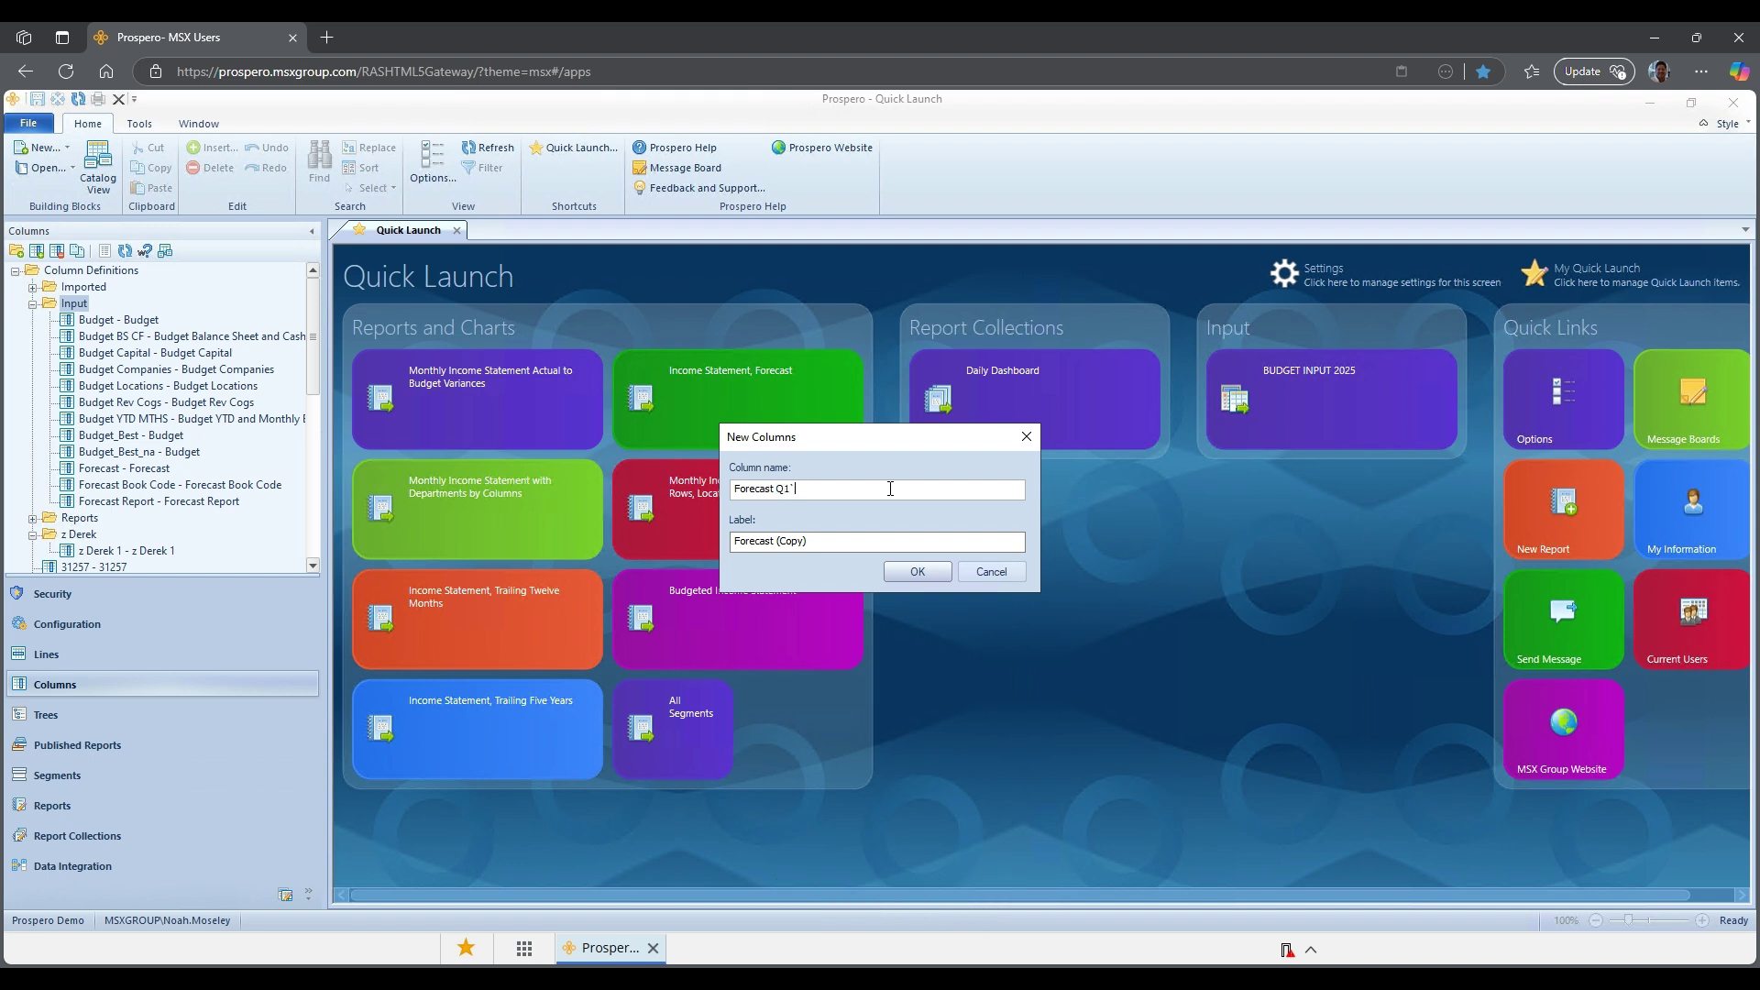
{"action": "key", "text": "Tab"}
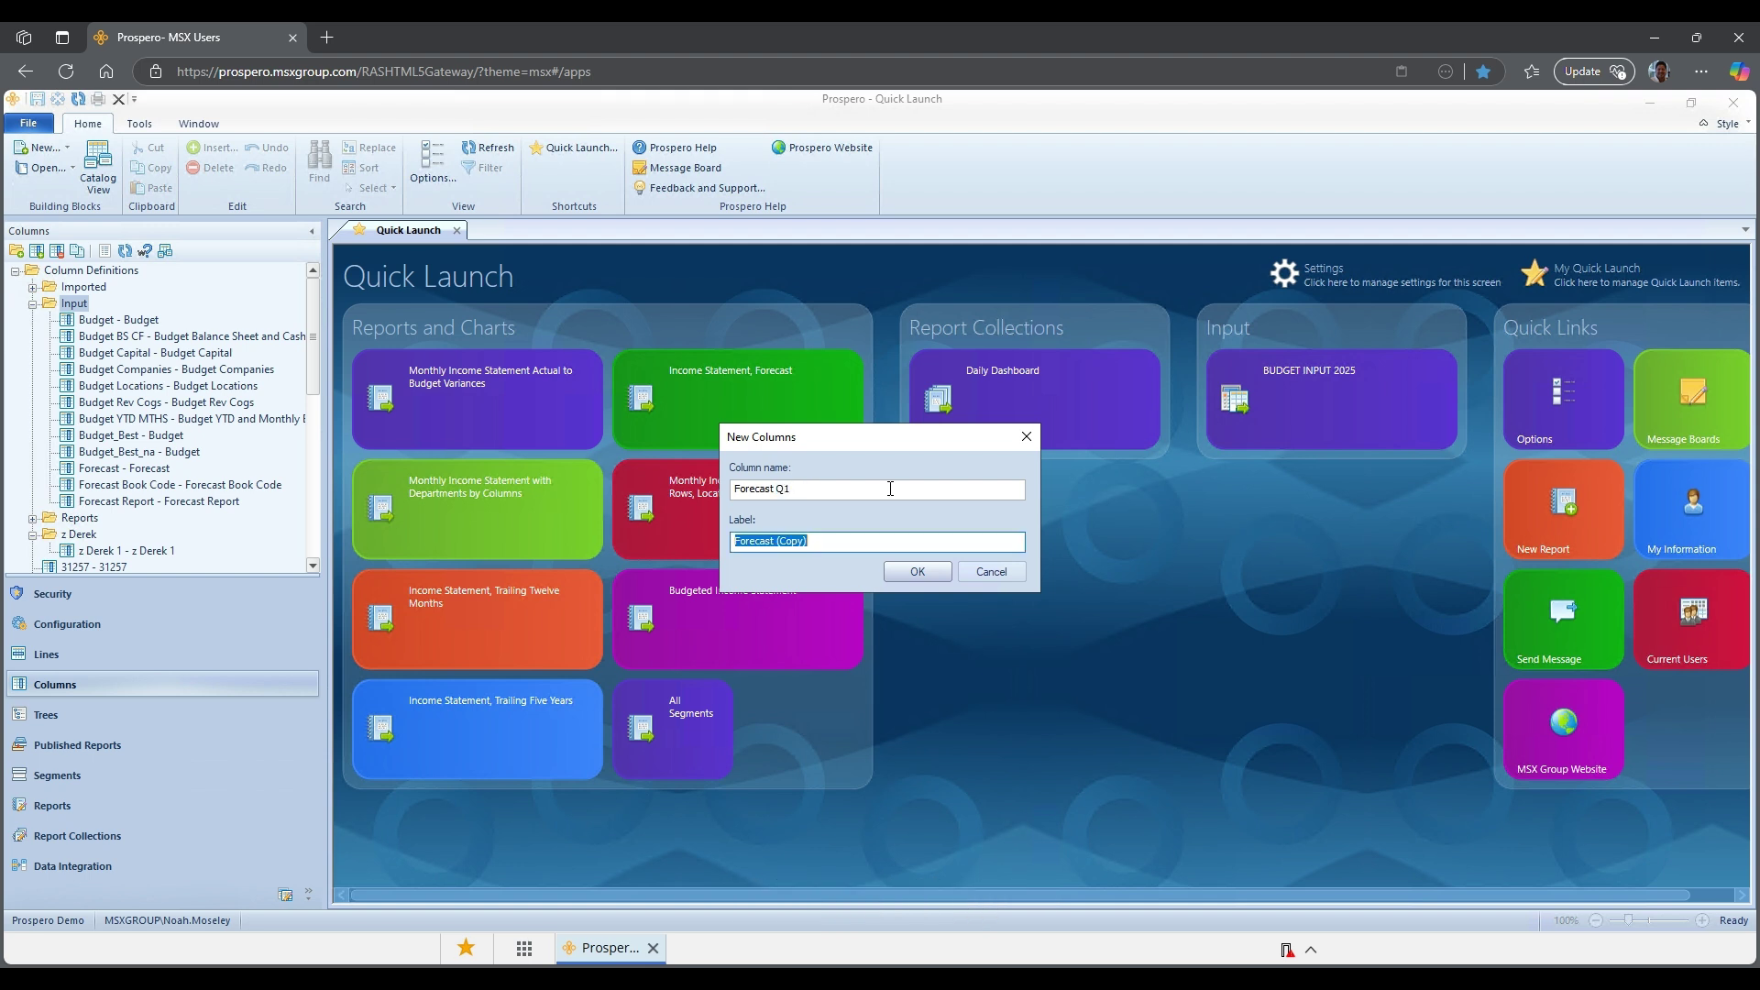
{"action": "key", "text": "End"}
{"action": "key", "text": "BackSpace"}
{"action": "key", "text": "BackSpace"}
{"action": "type", "text": "Q1"}
{"action": "left_click", "coordinate": [904, 572]}
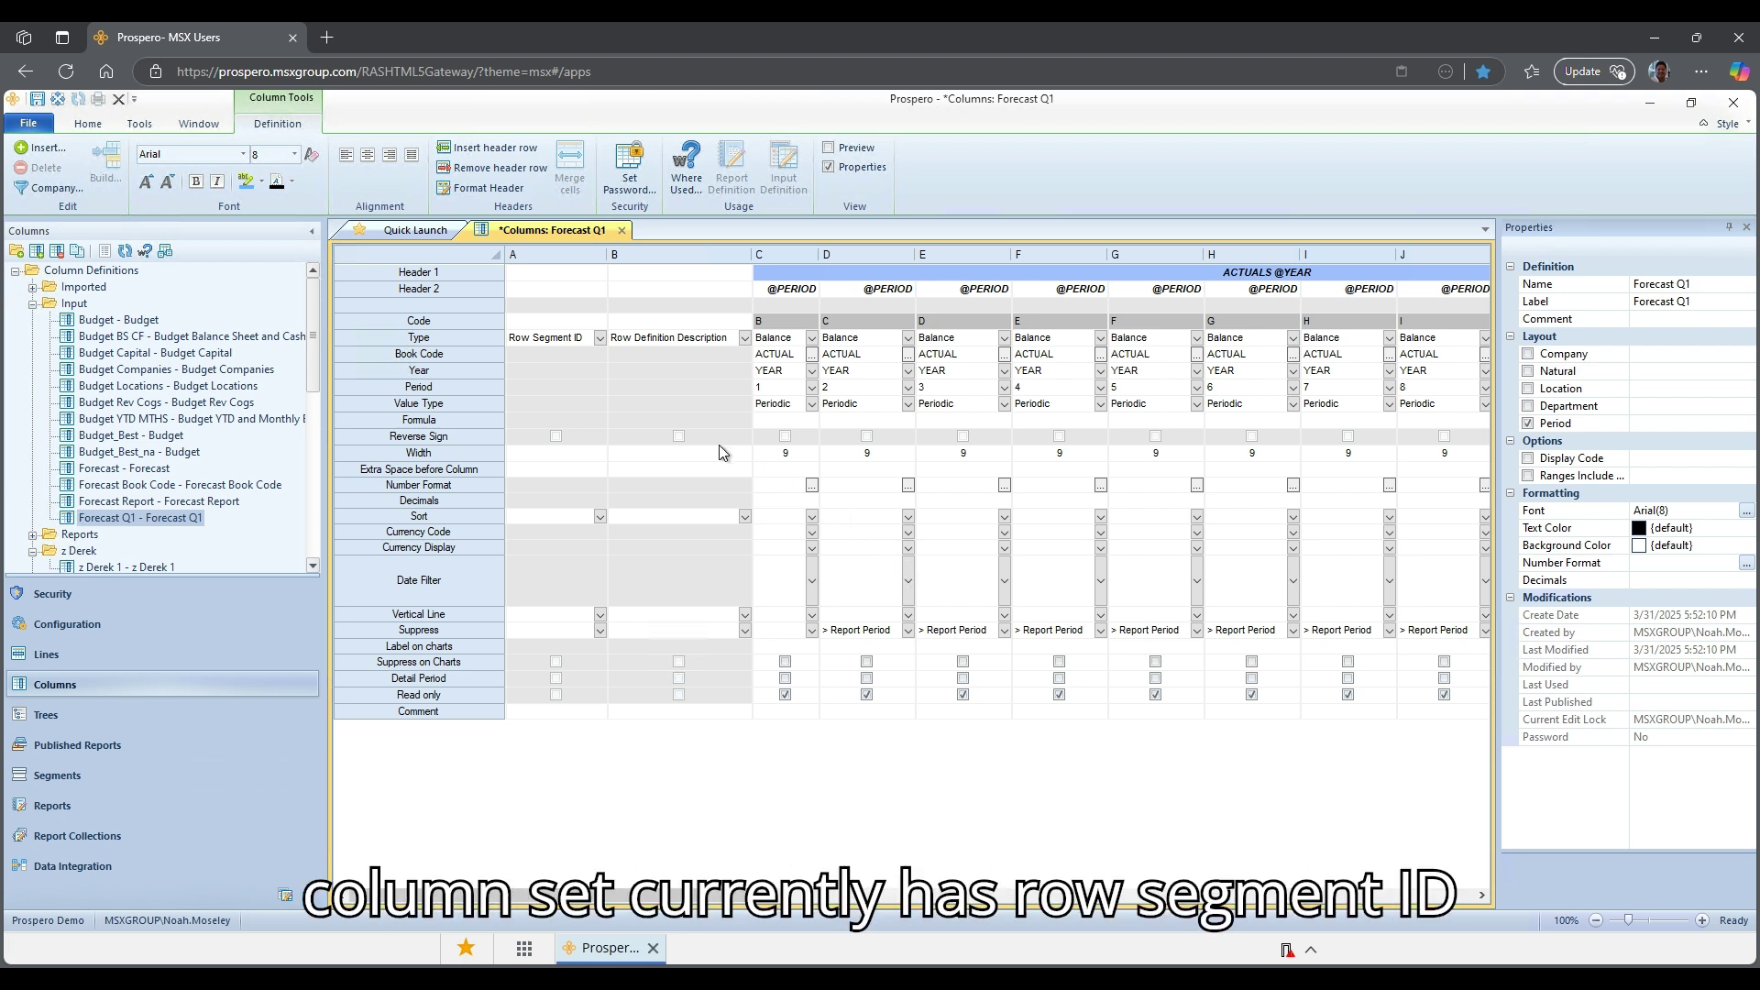
Examine the types of columns A and B and the book codes of the actuals columns.
{"action": "left_click", "coordinate": [555, 345]}
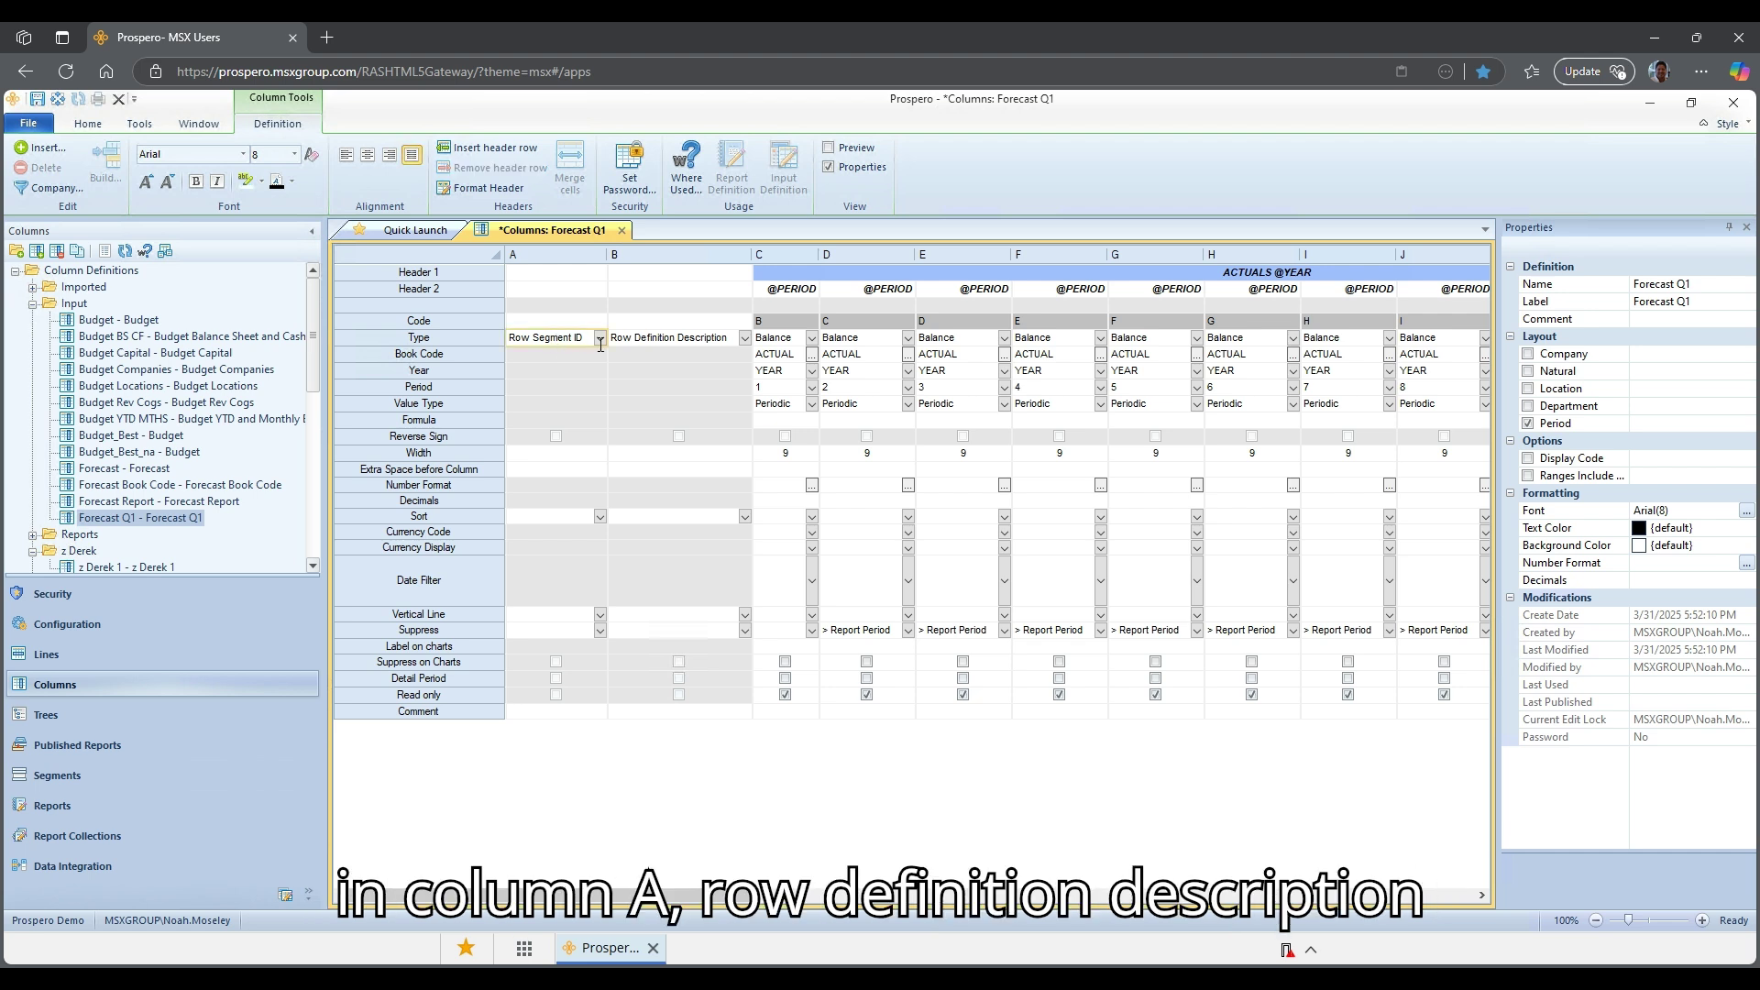
{"action": "left_click", "coordinate": [659, 340]}
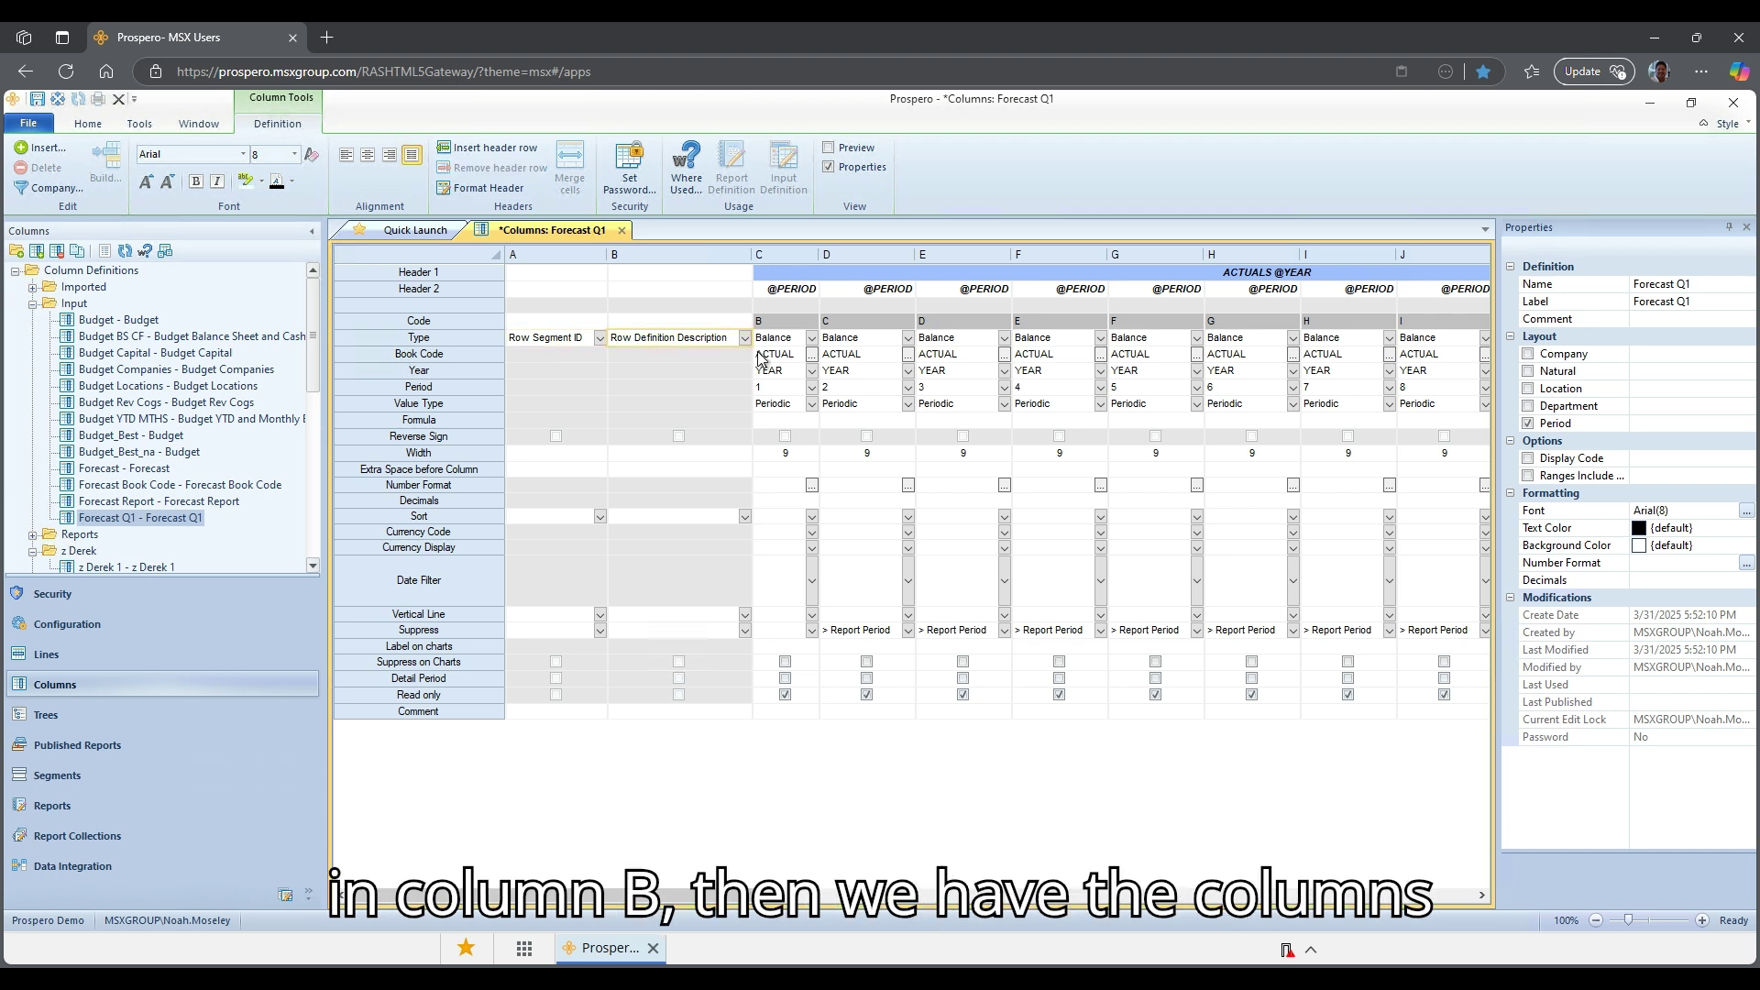
{"action": "left_click", "coordinate": [854, 359]}
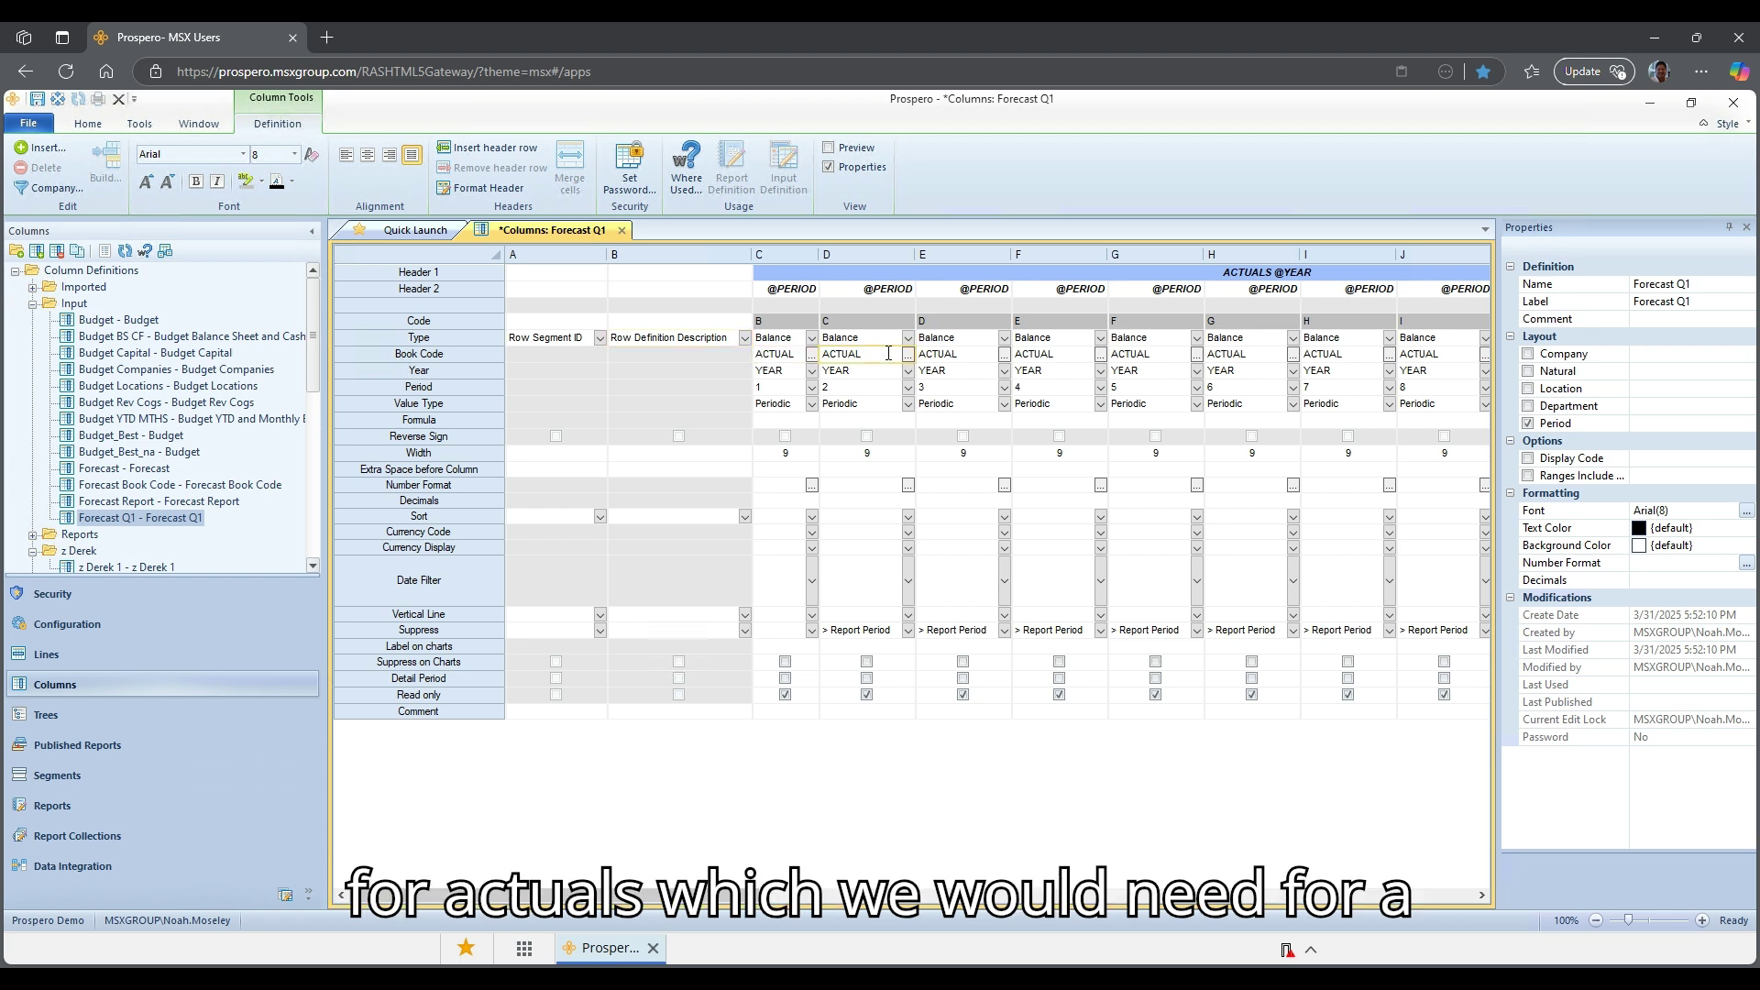
{"action": "left_click", "coordinate": [947, 357]}
{"action": "left_click", "coordinate": [1050, 359]}
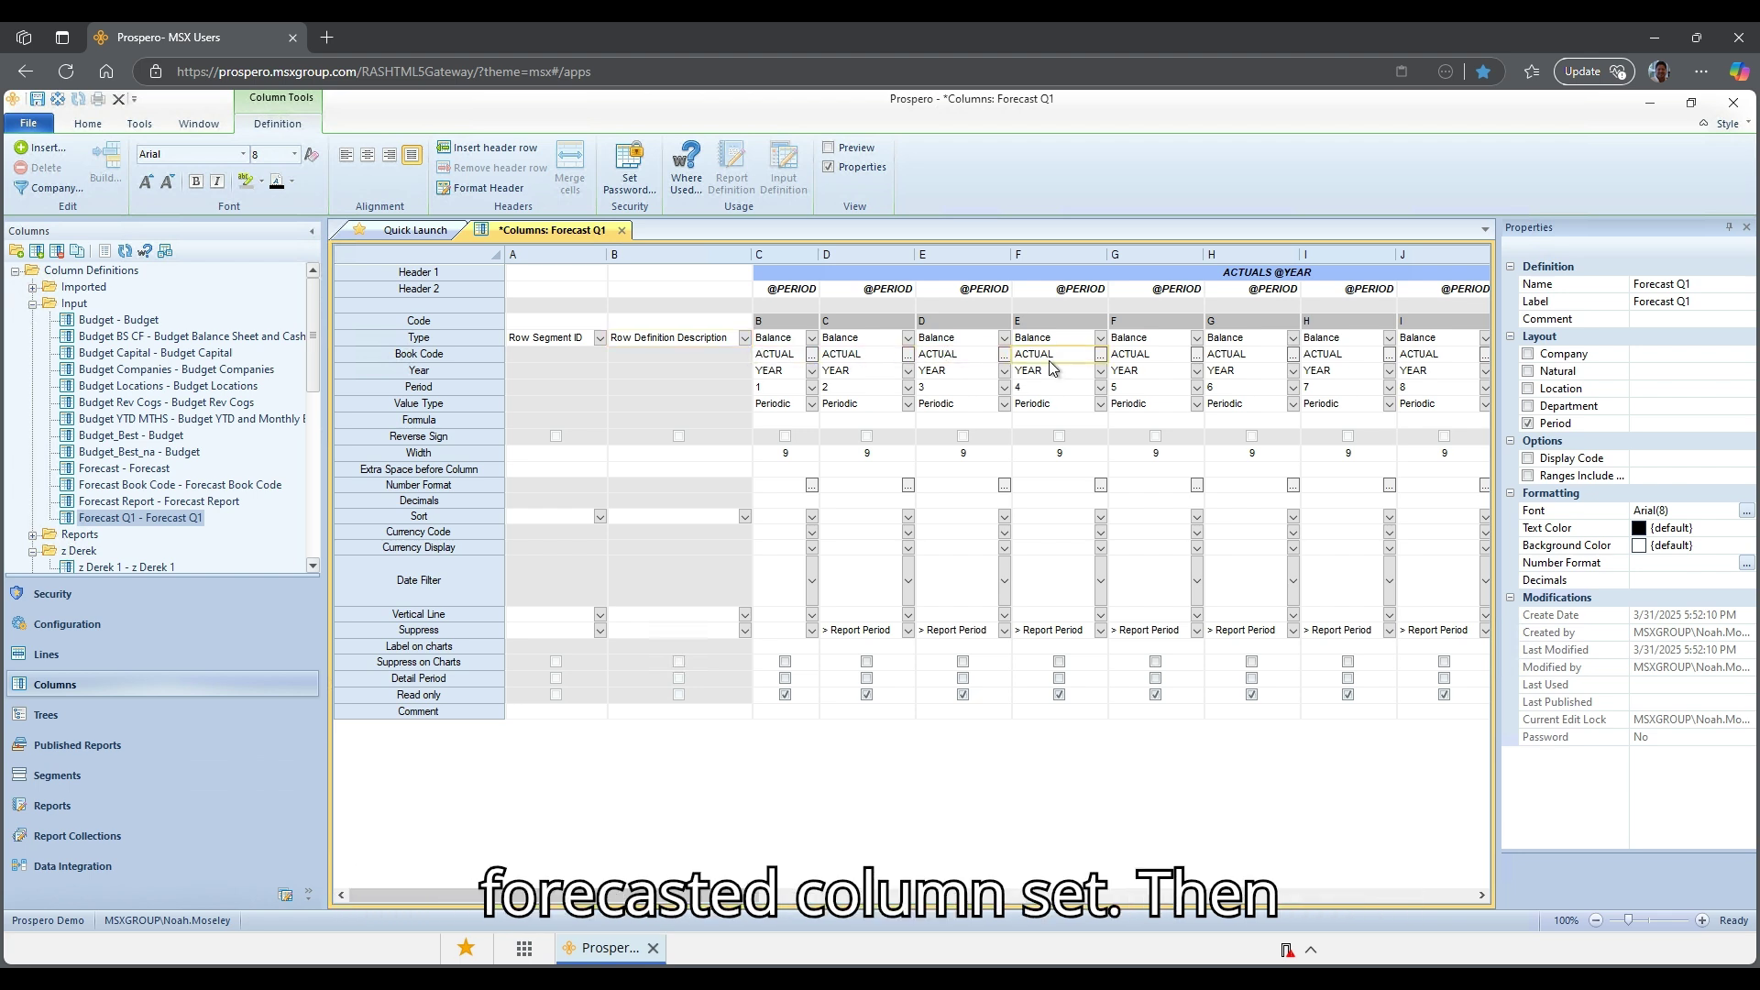
{"action": "left_click", "coordinate": [1141, 358]}
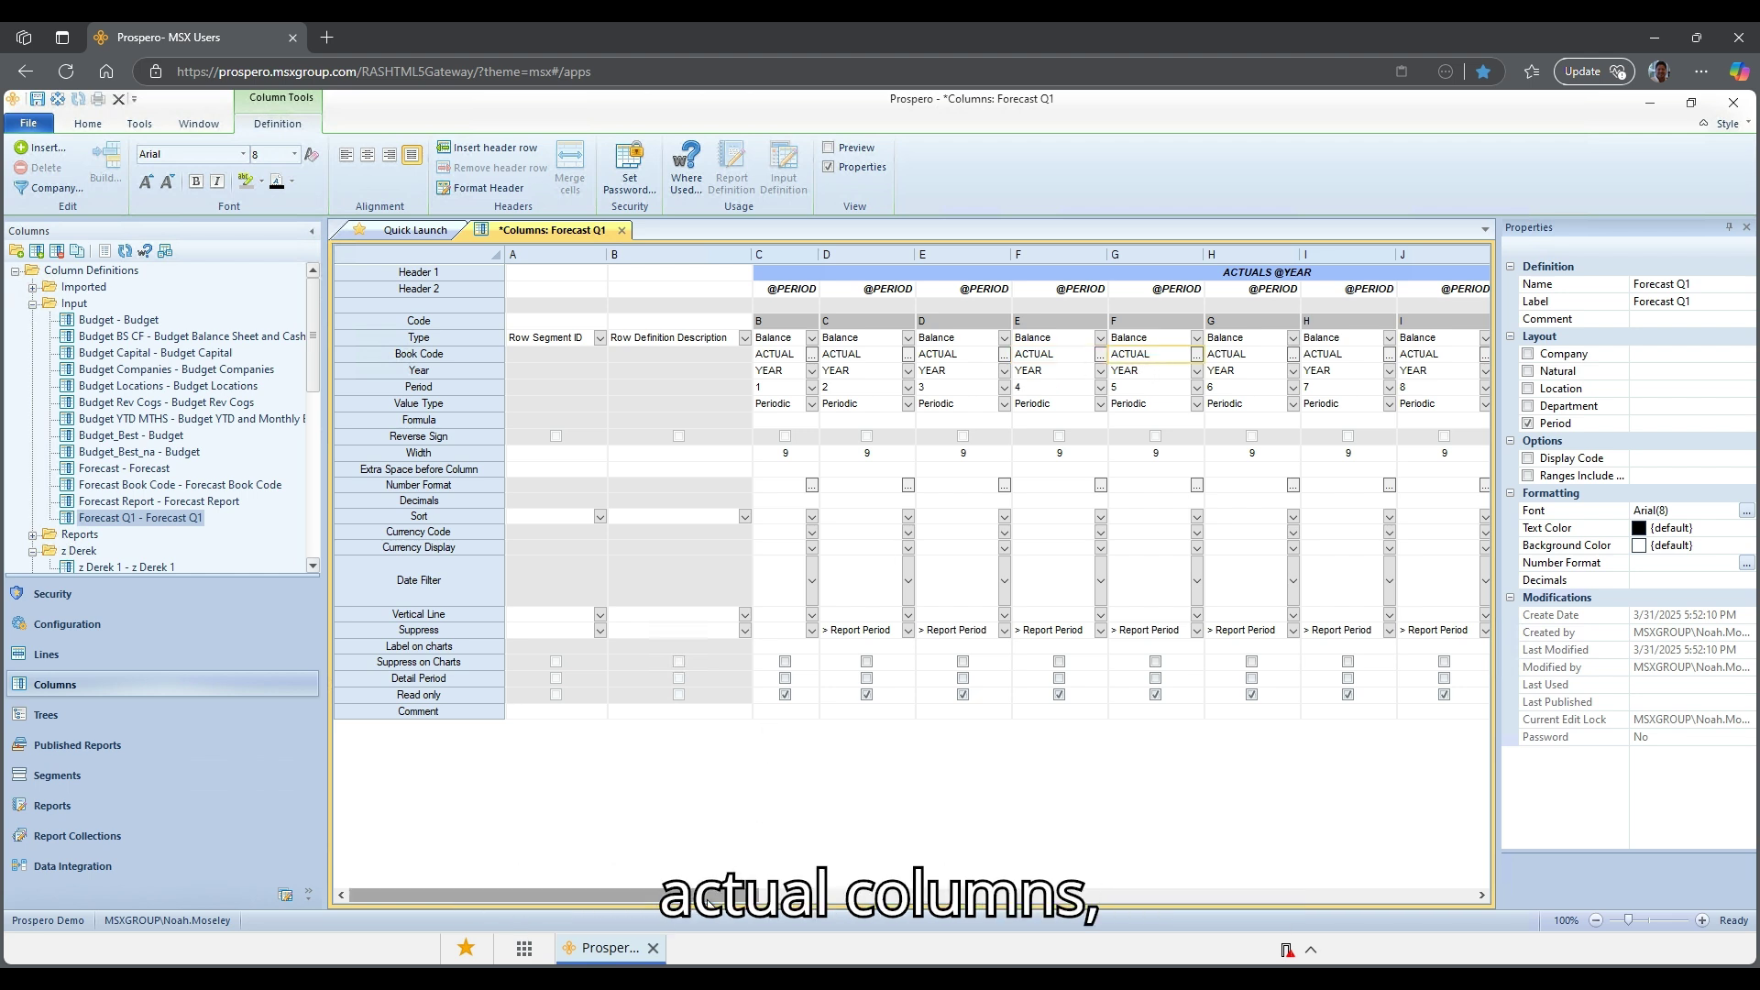
Set the book code of the first forecast column, column N, to Forecast_Q1.
{"action": "left_click_drag", "start_coordinate": [746, 906], "coordinate": [1151, 953]}
{"action": "left_click", "coordinate": [658, 357]}
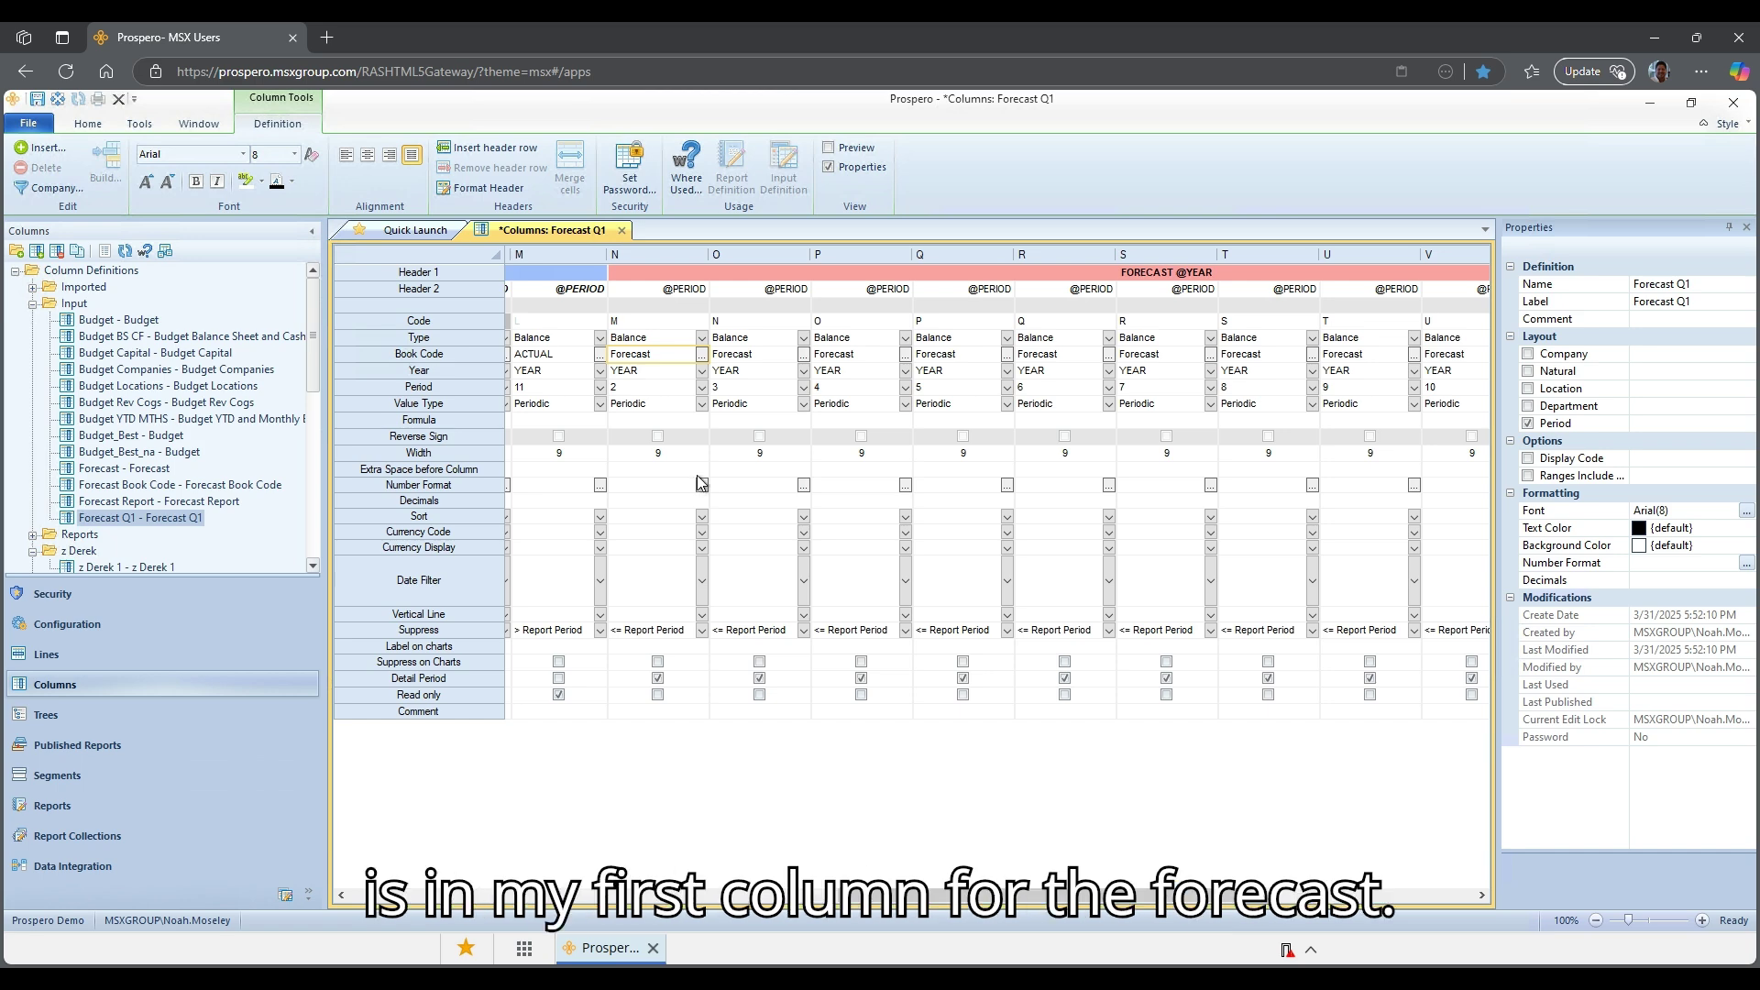
{"action": "left_click", "coordinate": [702, 356]}
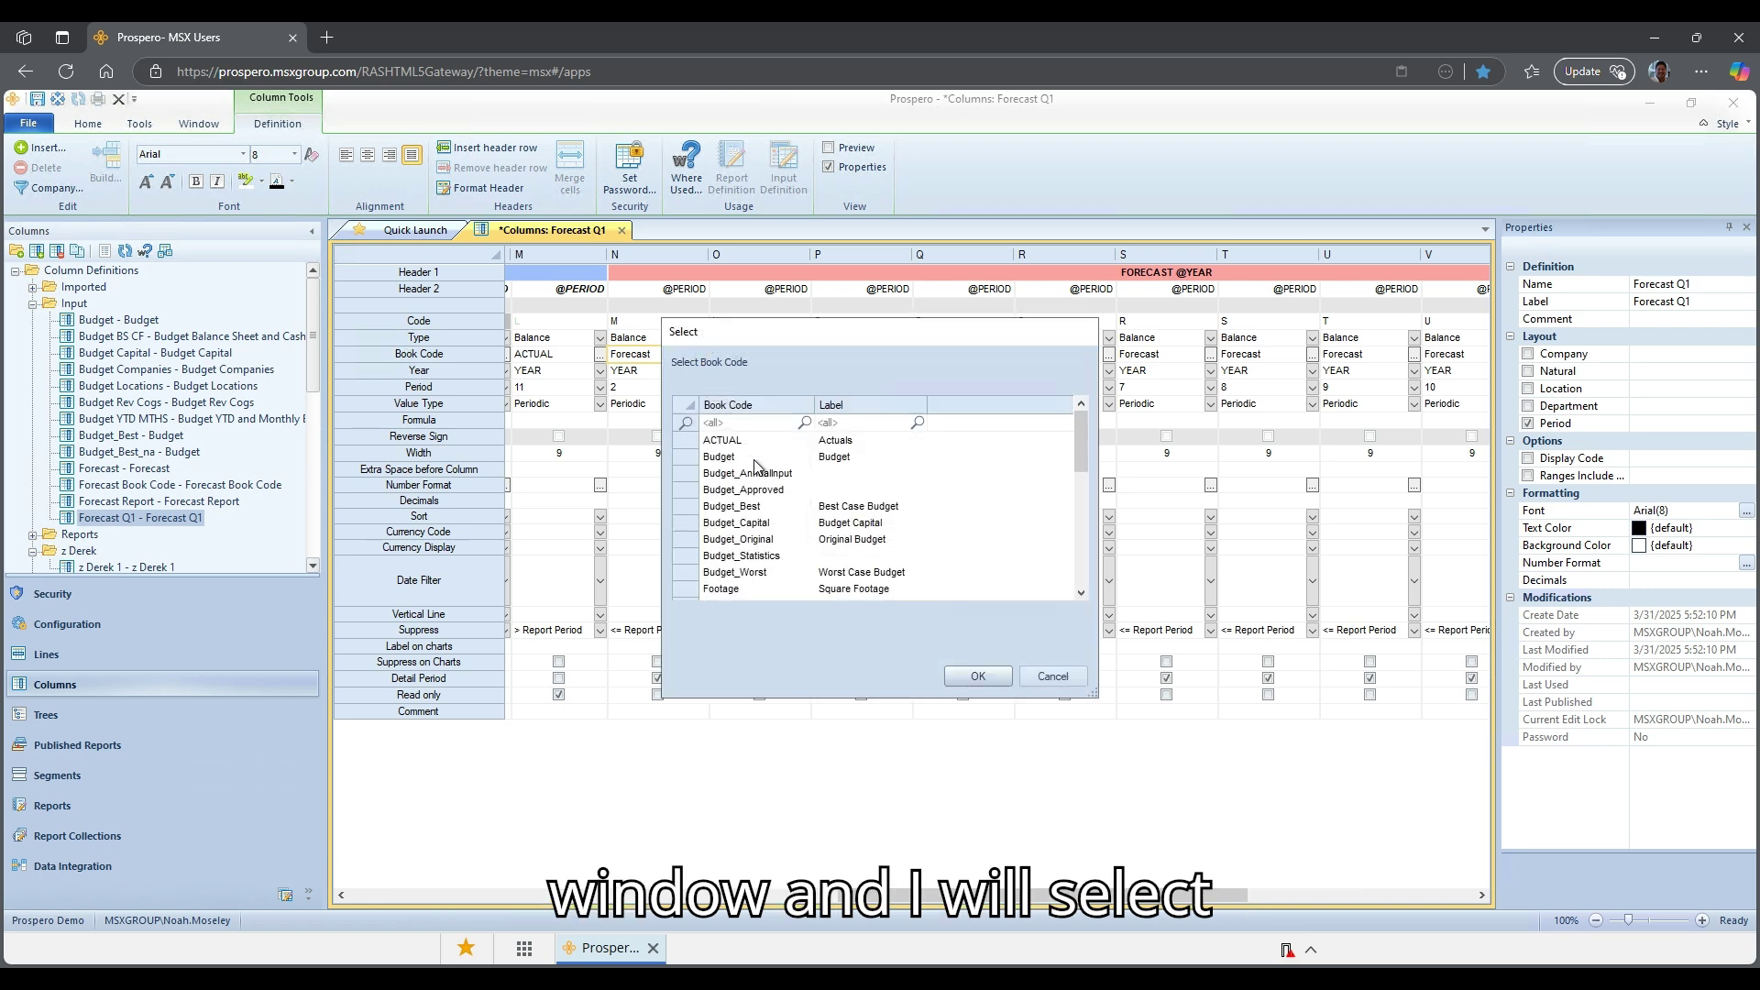
{"action": "scroll", "coordinate": [766, 486], "scroll_direction": "down", "scroll_amount": 3}
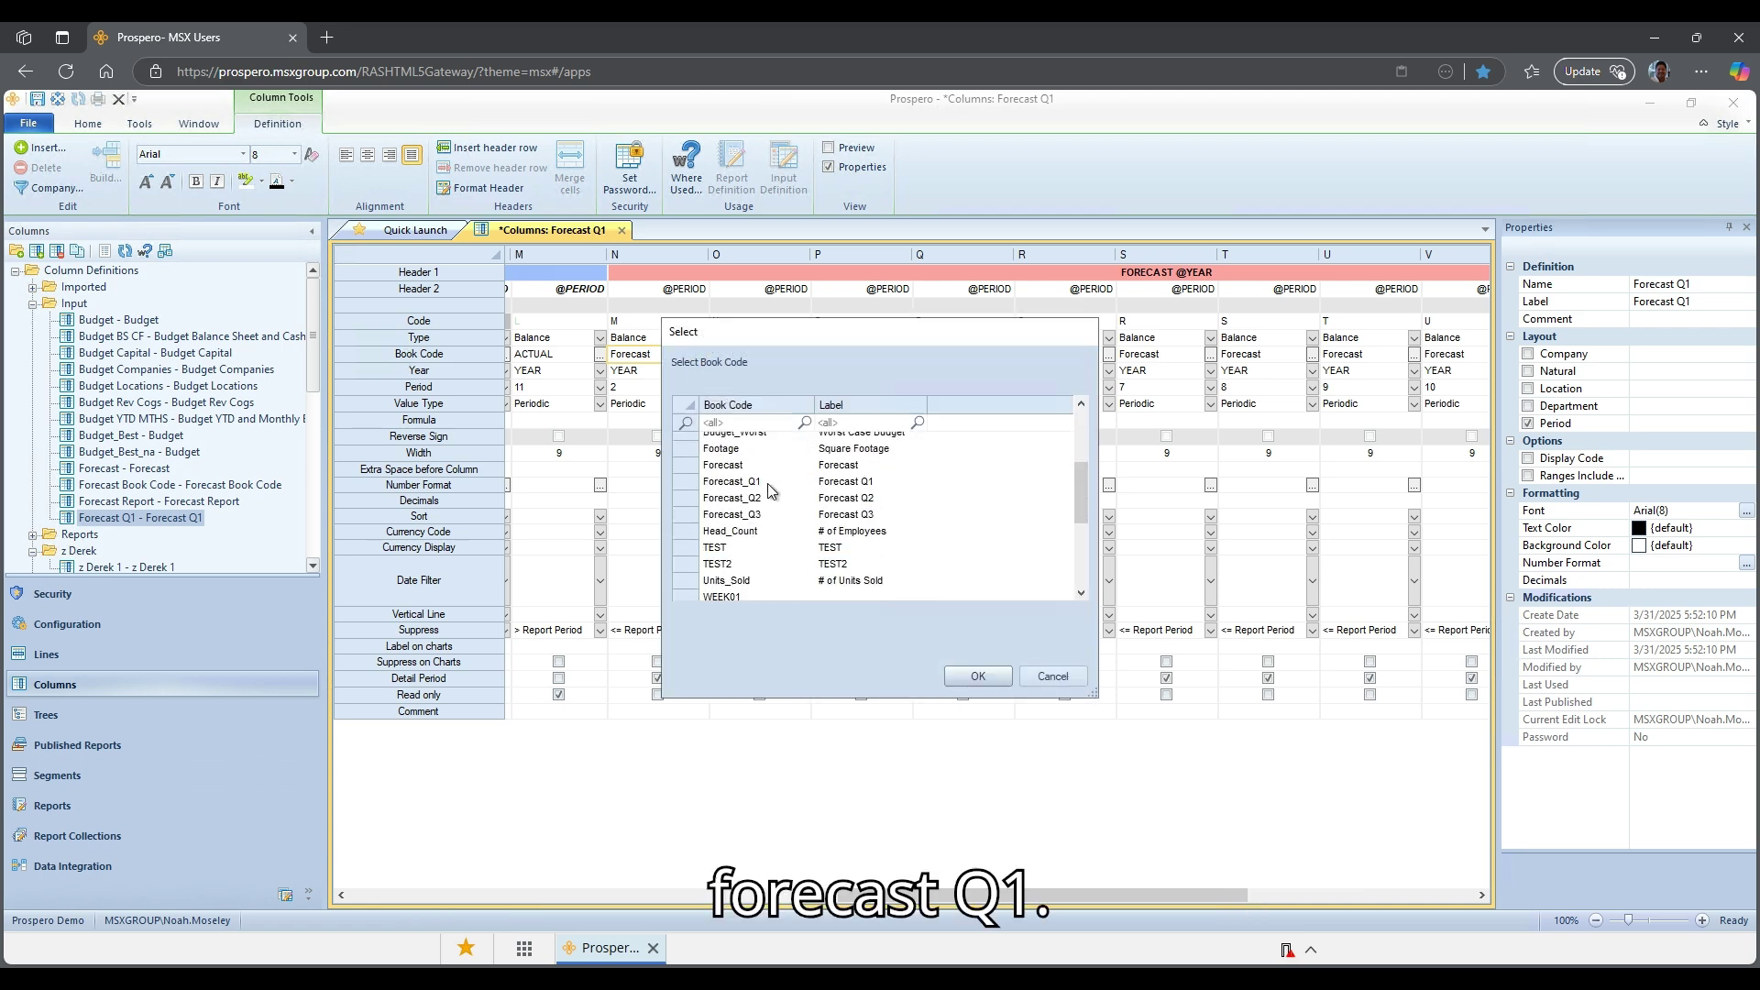
{"action": "left_click", "coordinate": [768, 484]}
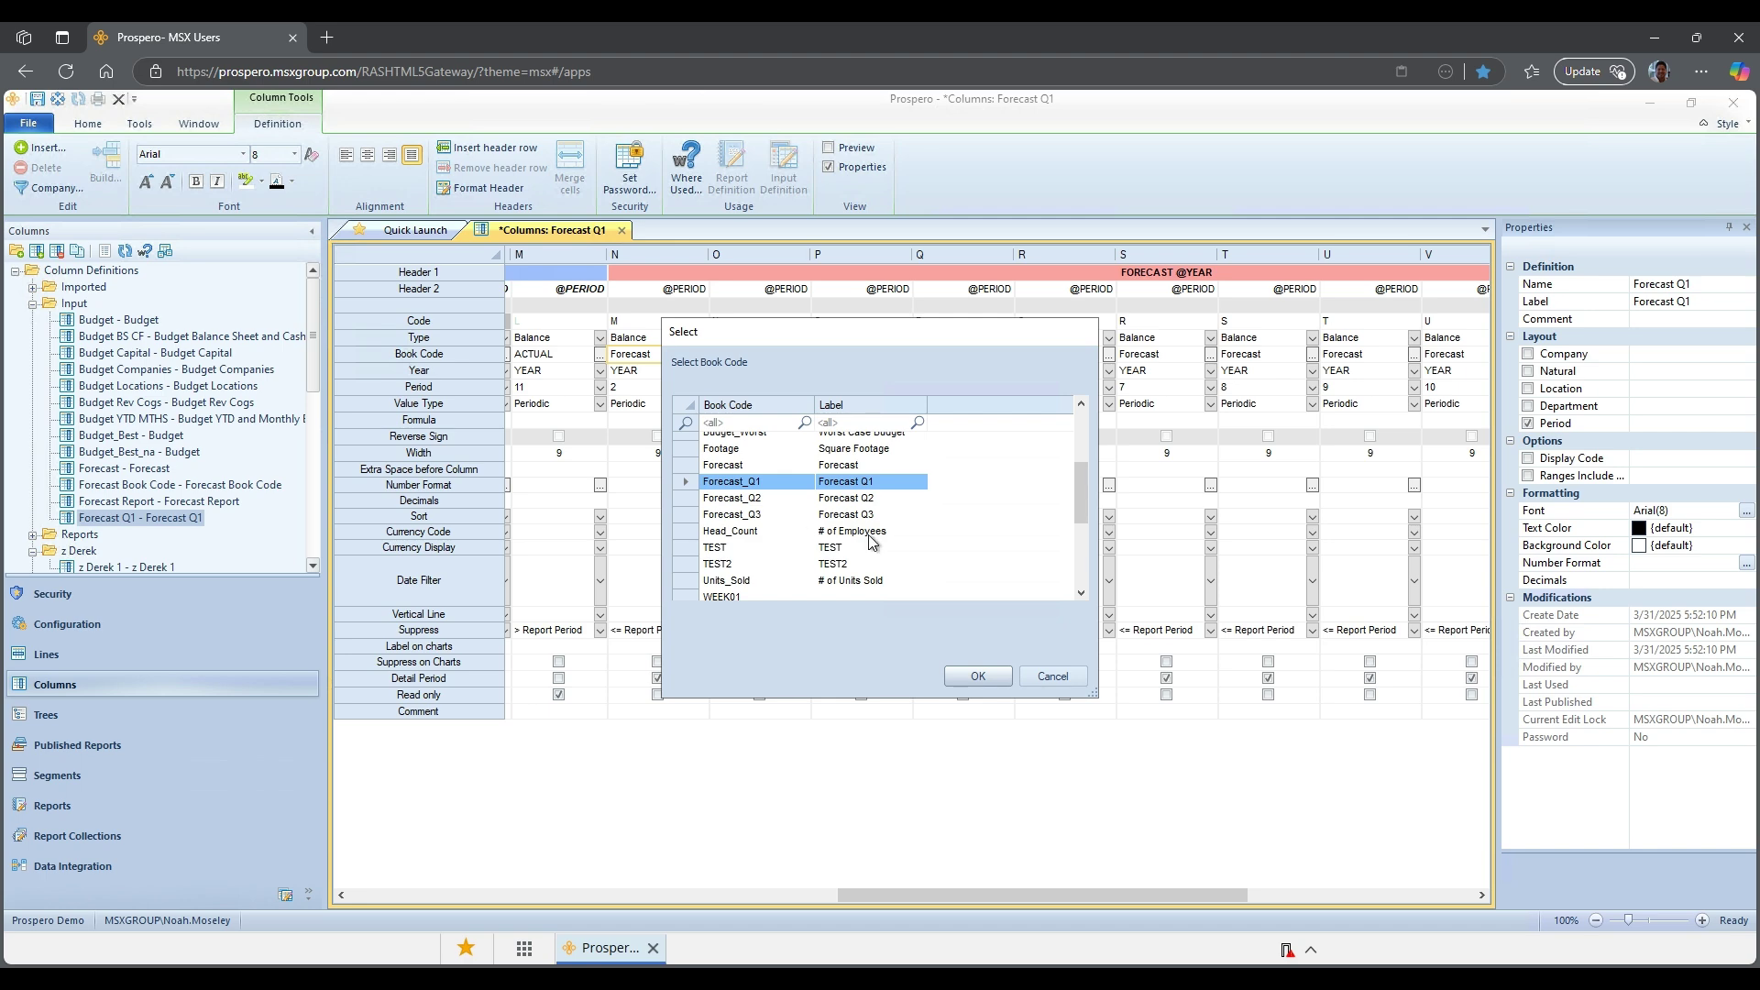
{"action": "left_click", "coordinate": [979, 679]}
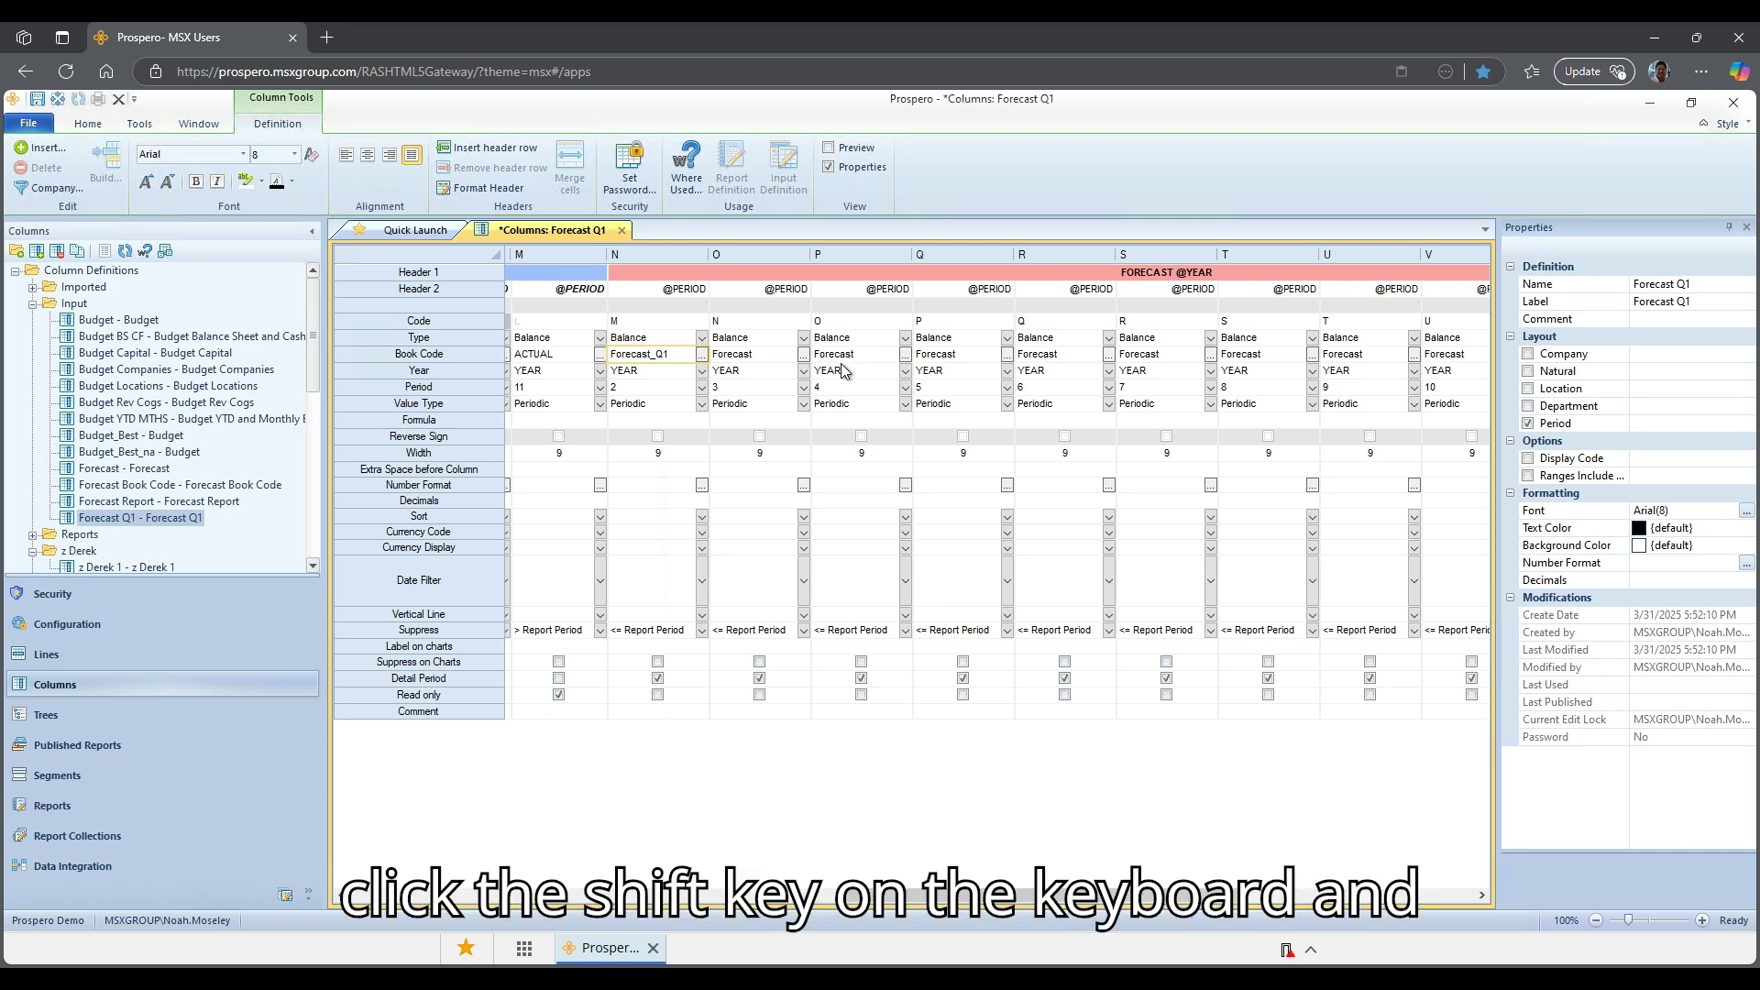
Fill the Forecast_Q1 book code from column N across the remaining forecast columns, O through X.
{"action": "key", "text": "shift+Right"}
{"action": "key", "text": "shift+Right"}
{"action": "key", "text": "shift+Right"}
{"action": "key", "text": "shift+Right"}
{"action": "key", "text": "shift+Right"}
{"action": "key", "text": "shift+Right"}
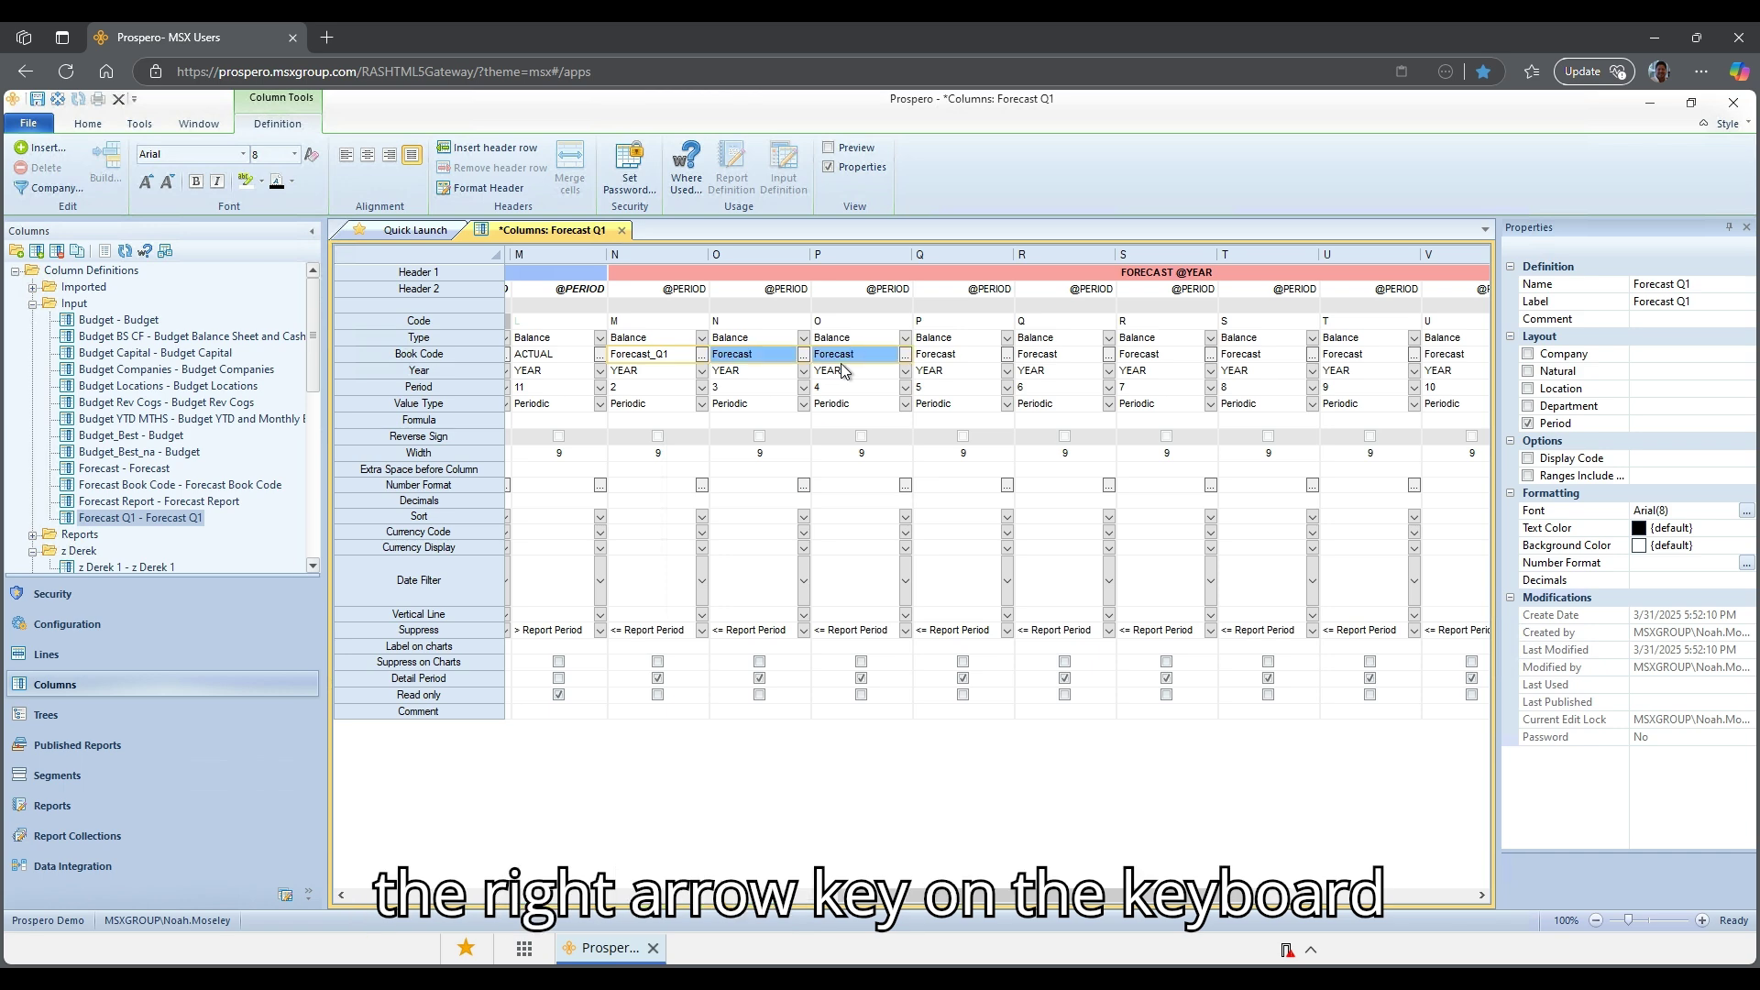
{"action": "key", "text": "shift+Right"}
{"action": "key", "text": "shift+Right"}
{"action": "key", "text": "shift+Right"}
{"action": "key", "text": "shift+Right"}
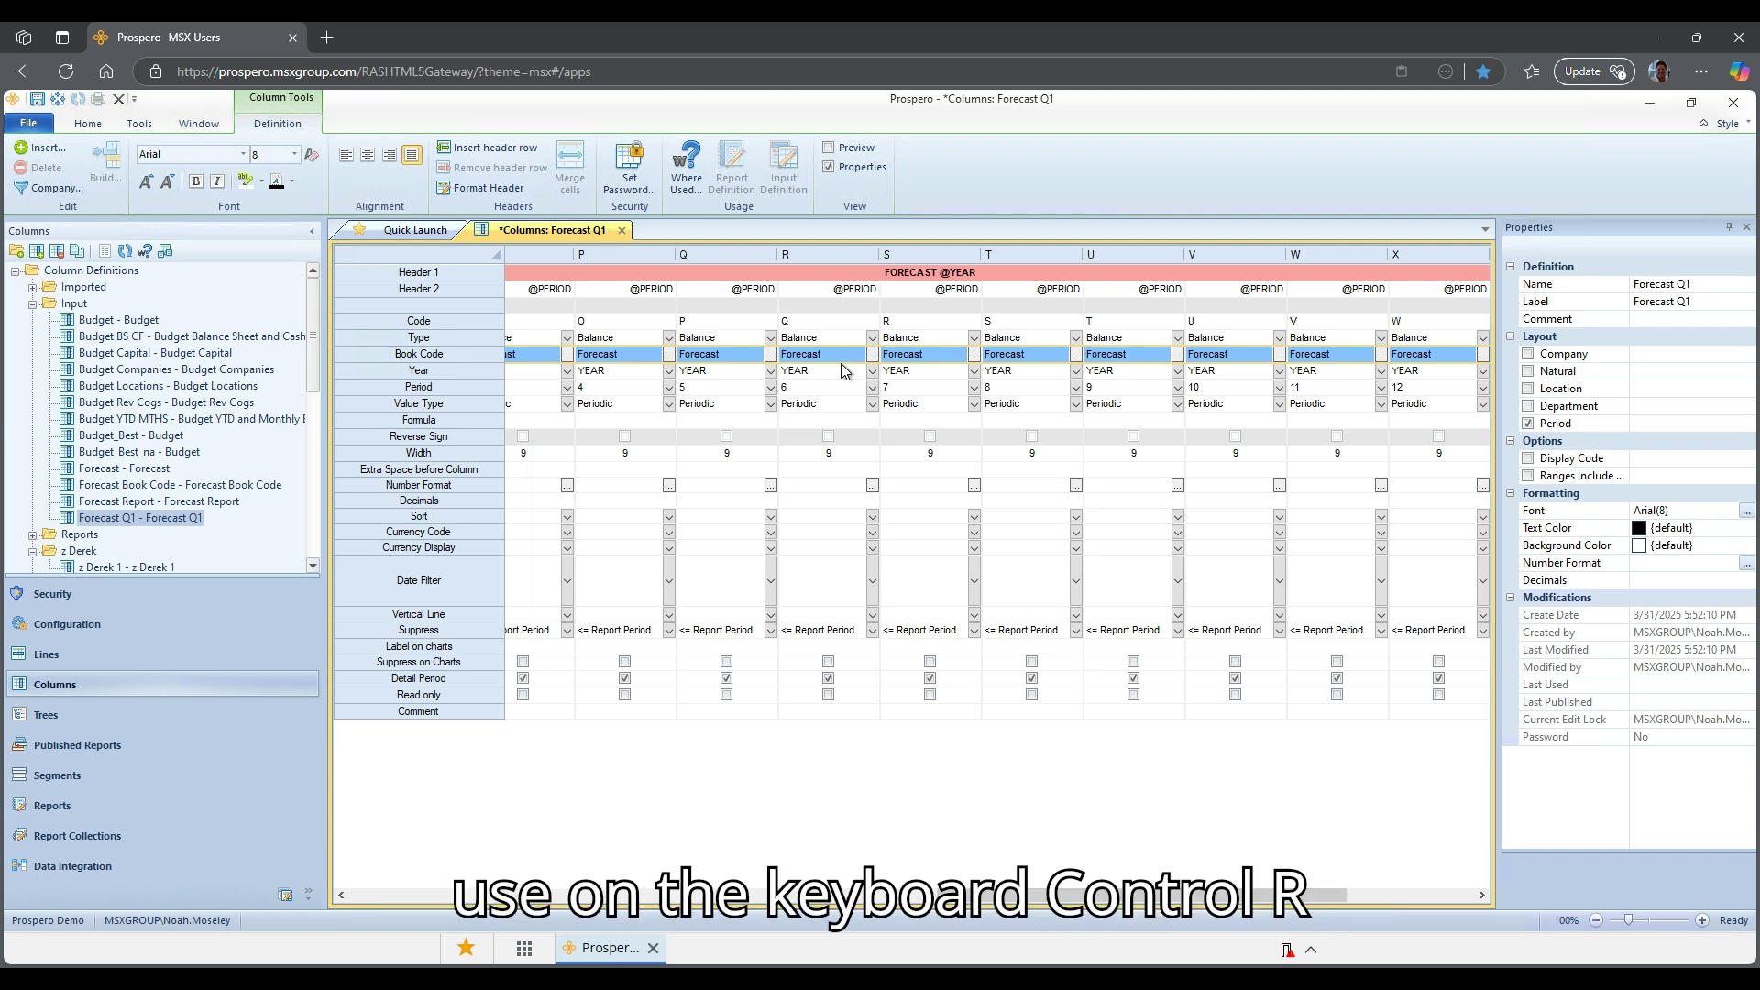
{"action": "key", "text": "ctrl+r"}
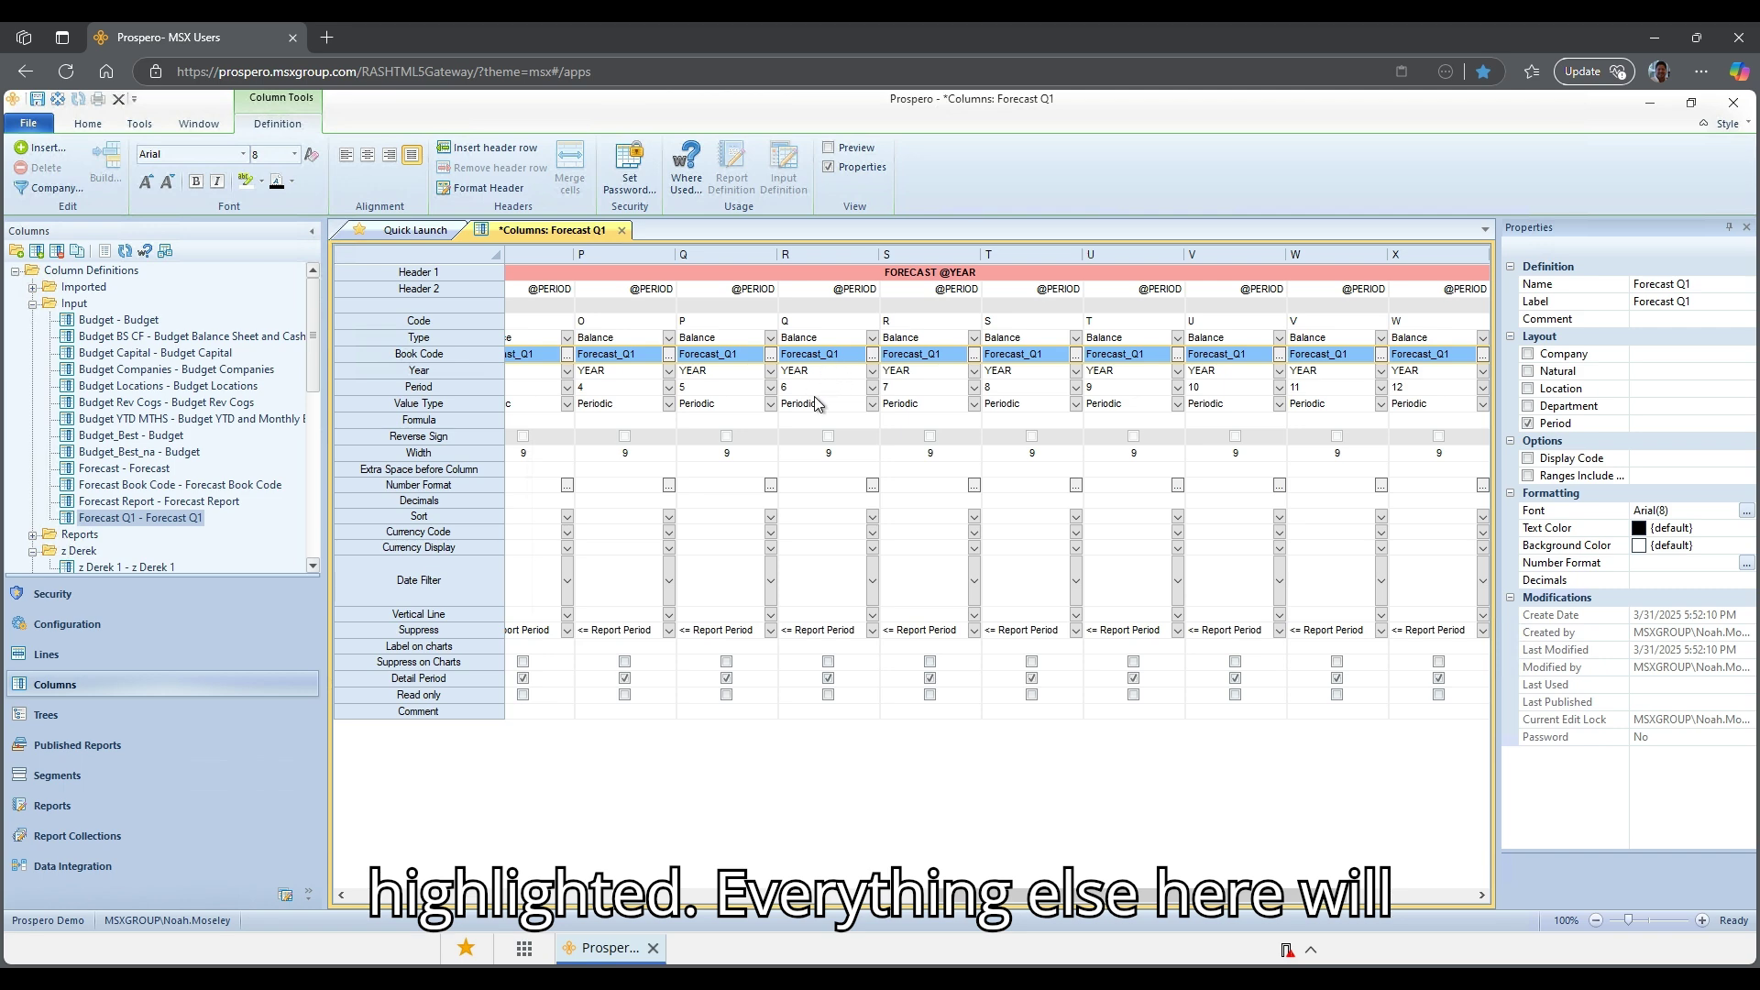
Check the columns following the forecast periods and save the Forecast Q1 column definition.
{"action": "left_click", "coordinate": [818, 404]}
{"action": "left_click_drag", "start_coordinate": [1166, 895], "coordinate": [1320, 895]}
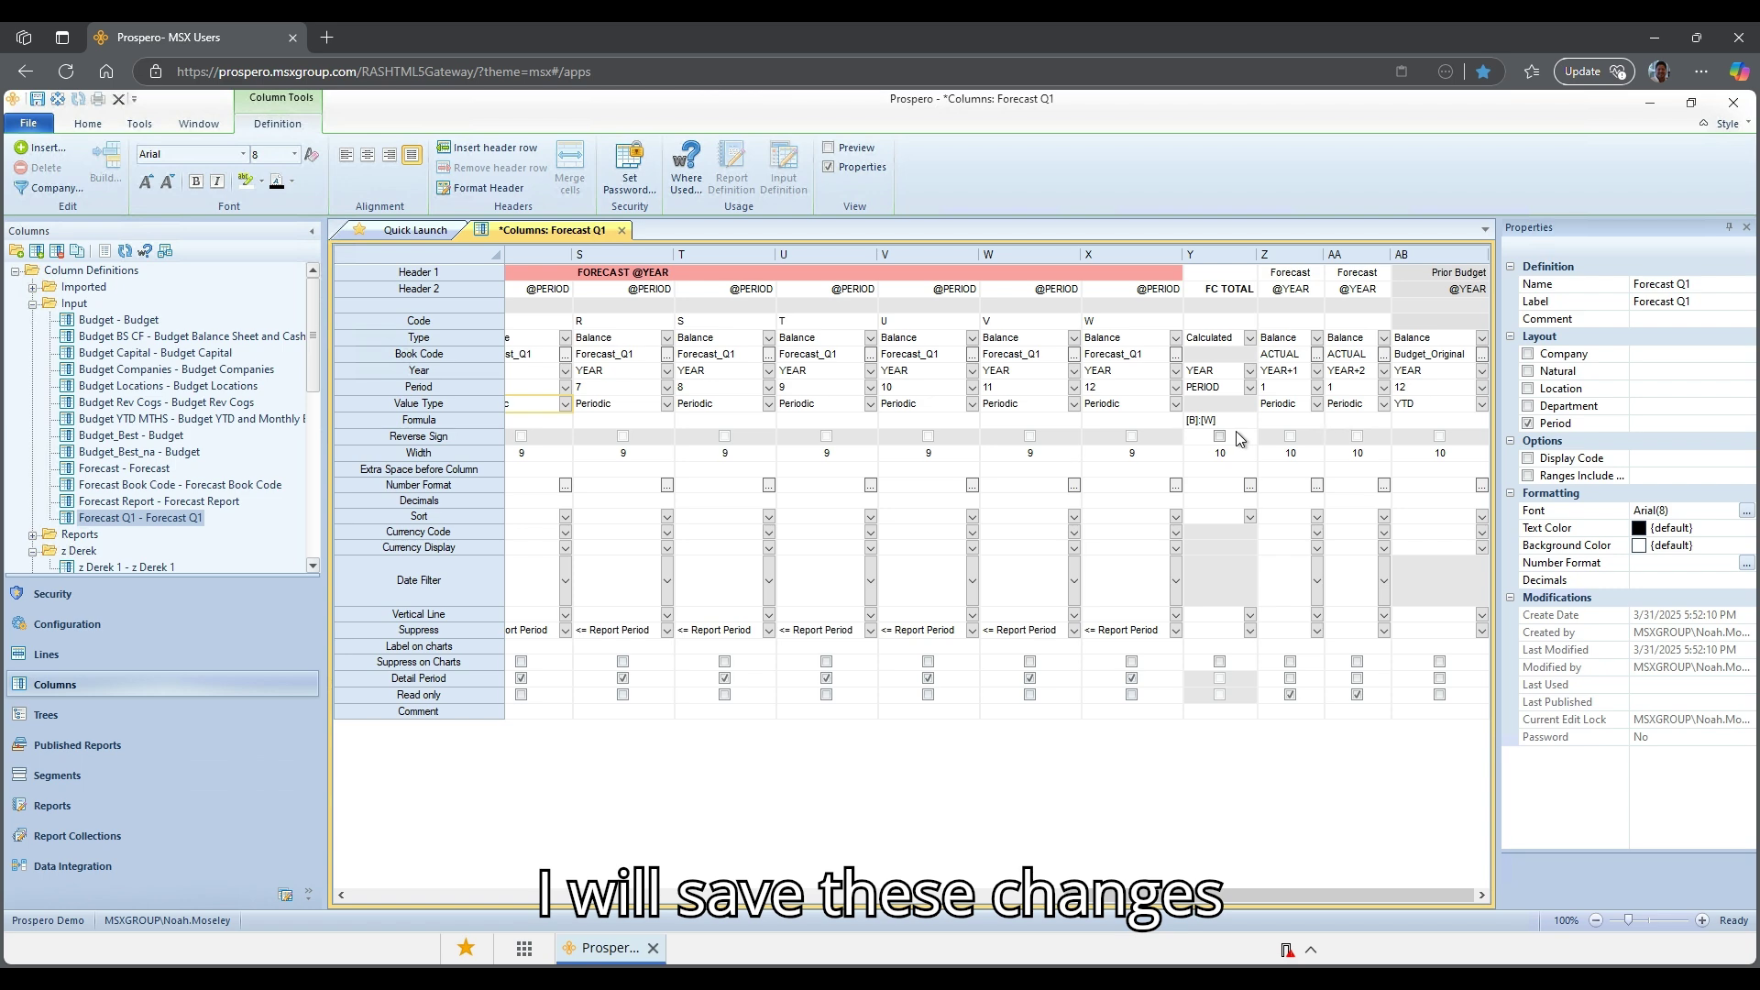
{"action": "left_click", "coordinate": [36, 99]}
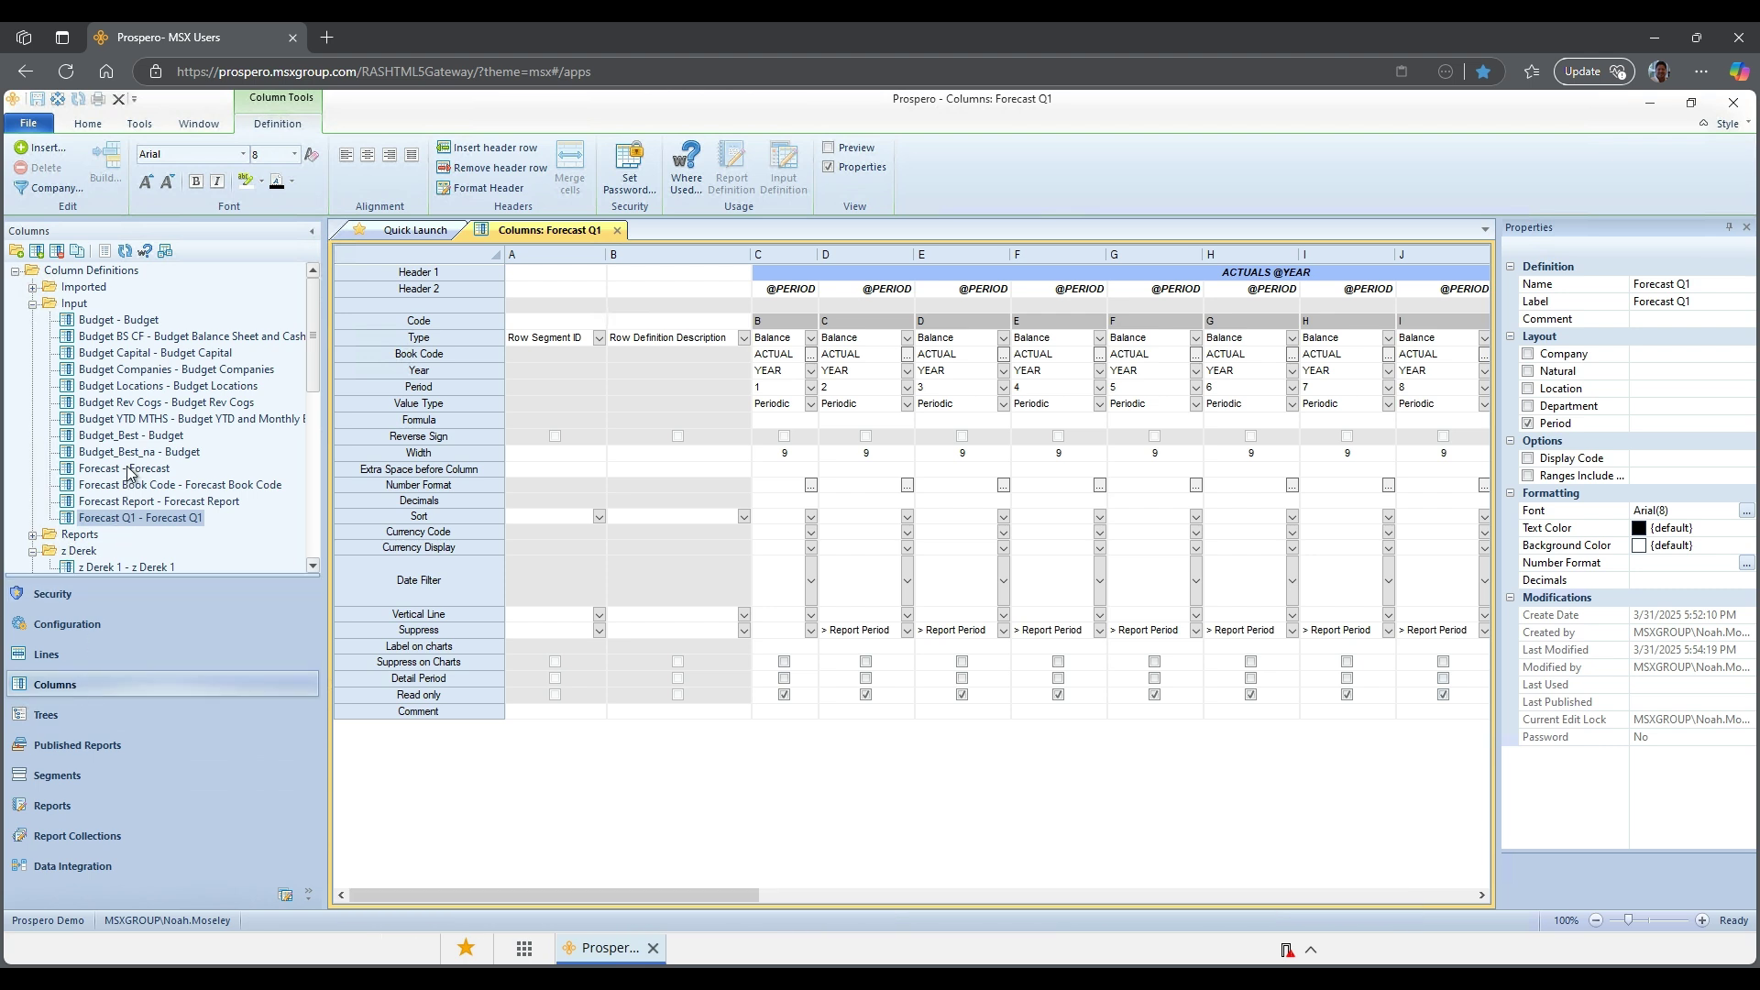
Start another copy of the original Forecast column definition in the Input folder.
{"action": "left_click", "coordinate": [128, 470]}
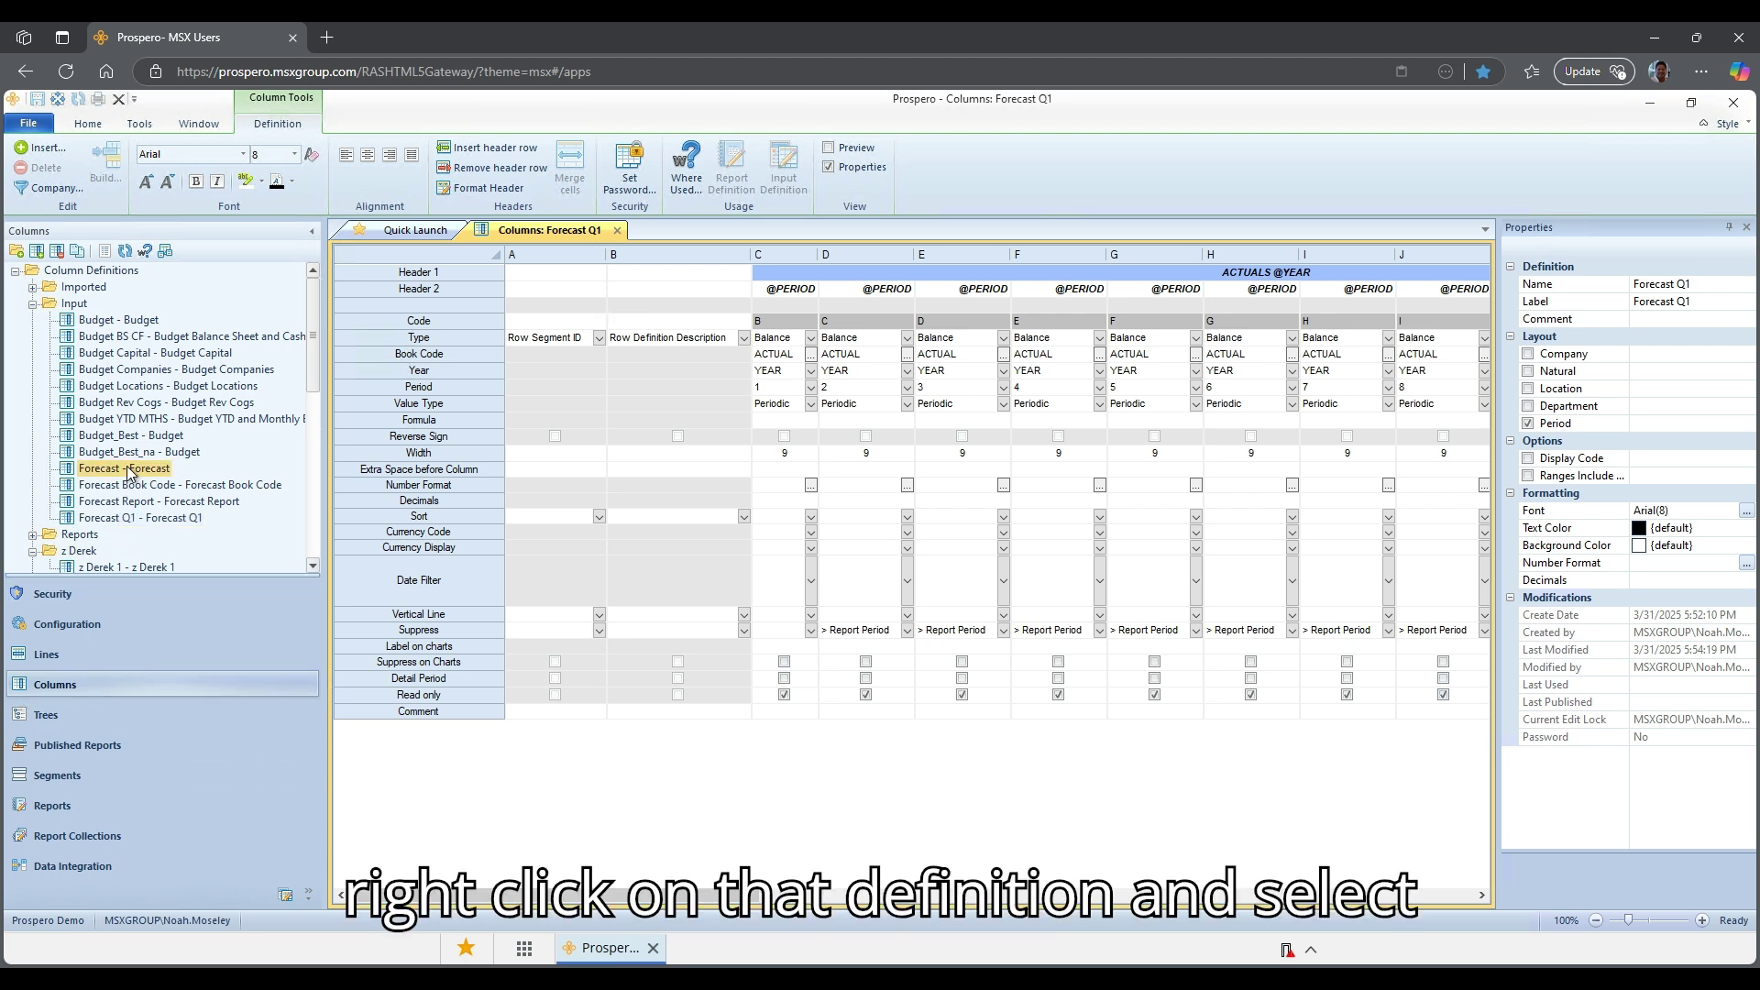
{"action": "right_click", "coordinate": [128, 470]}
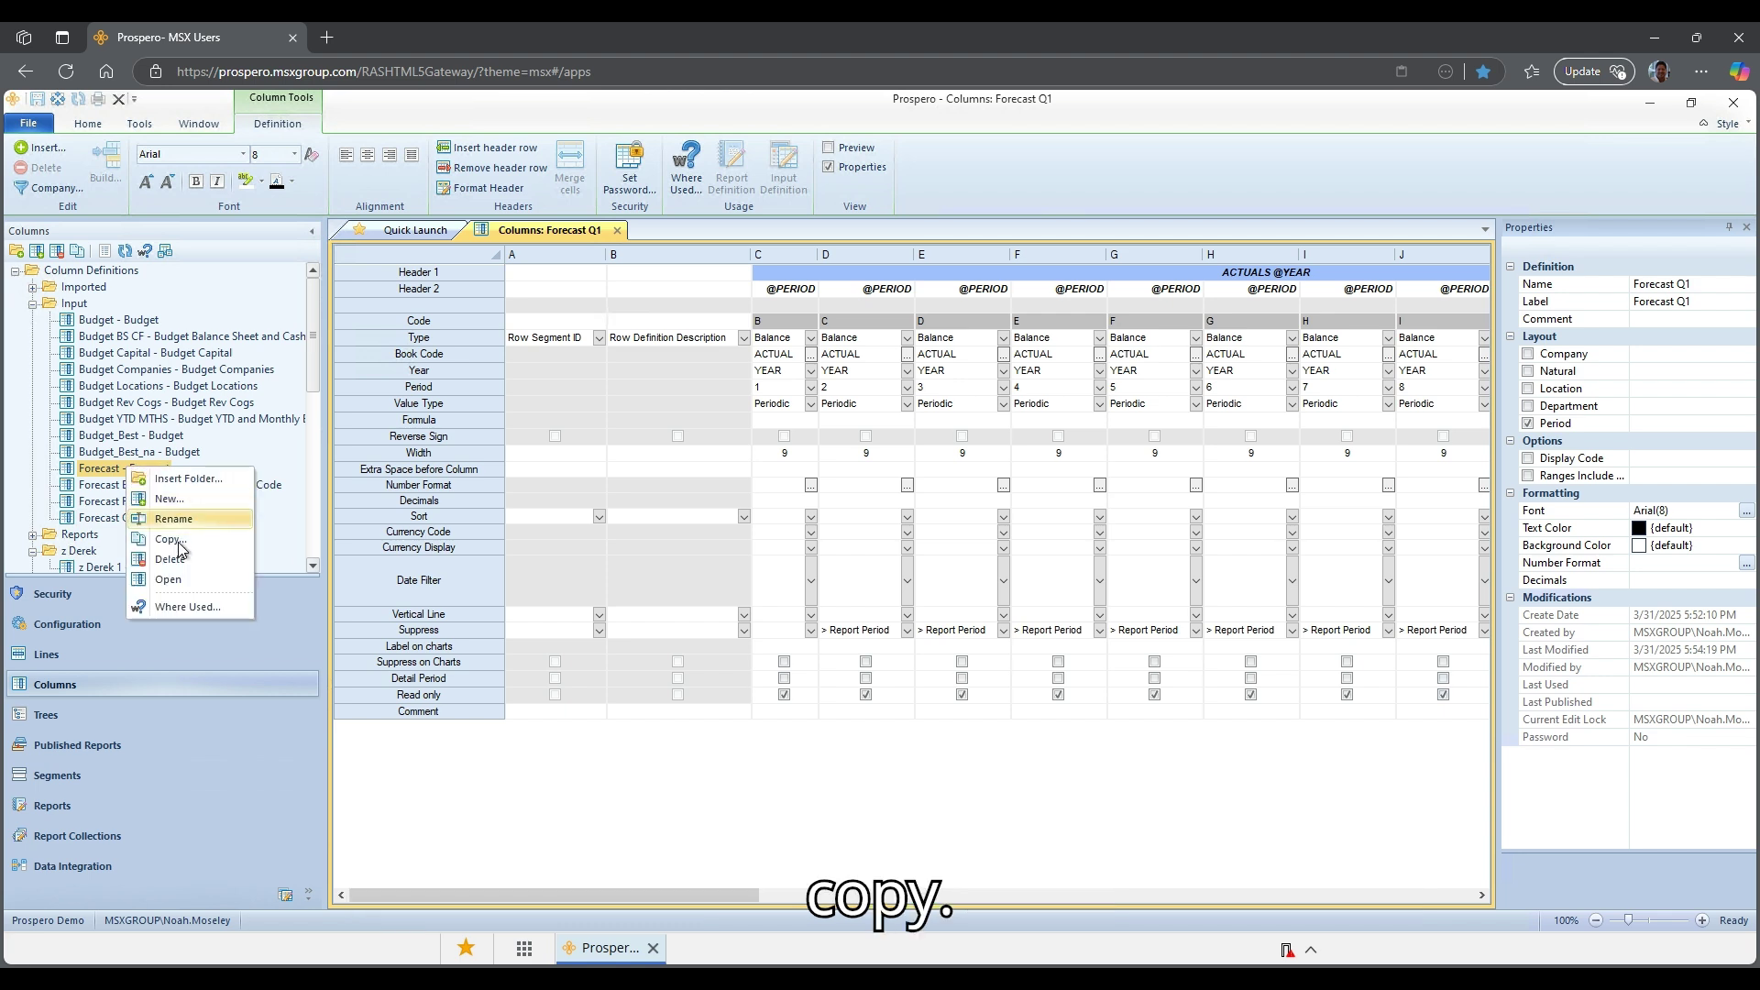